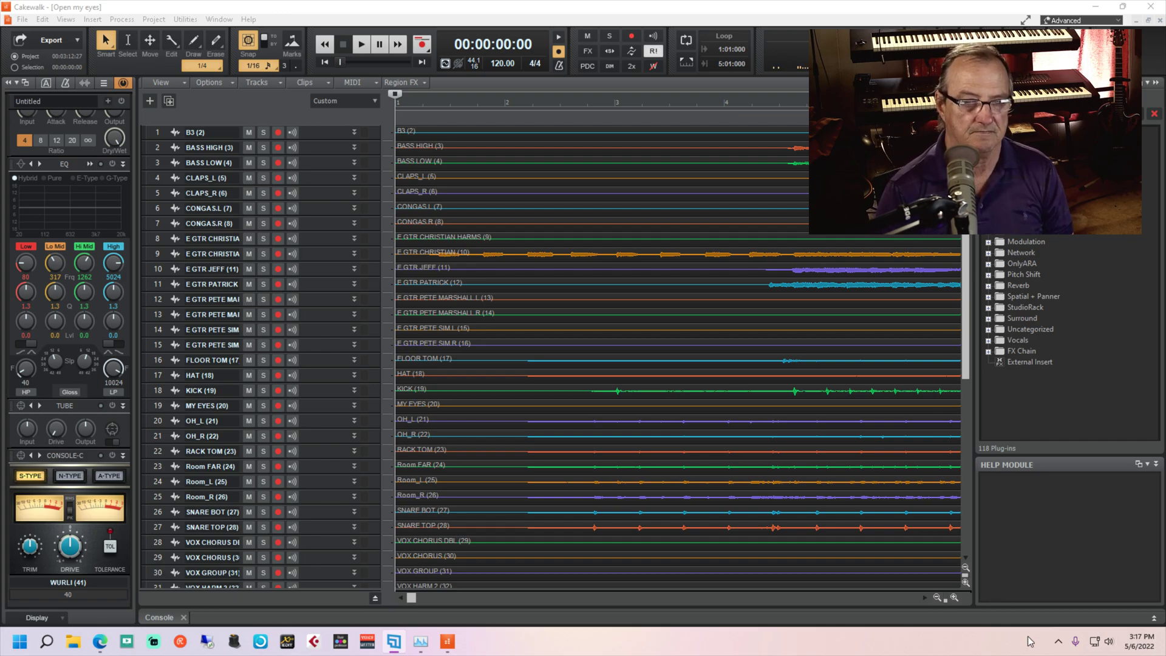
Step: Open the X-USB audio interface control panel from the system tray, centre it, then close it
click(1059, 641)
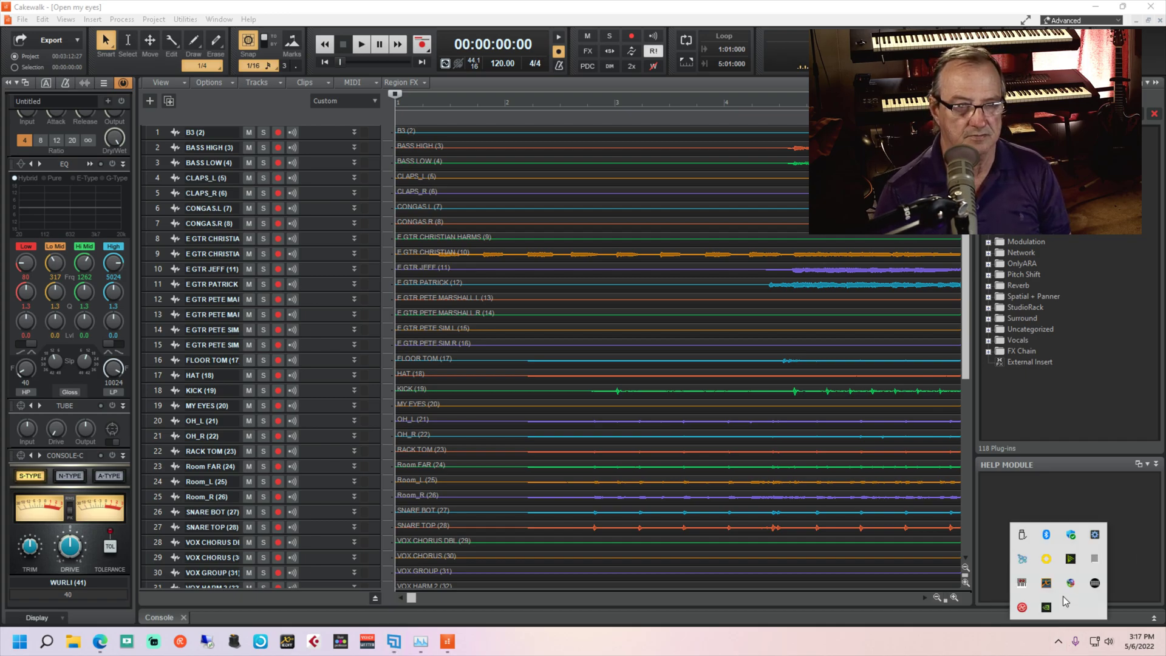
click(1046, 583)
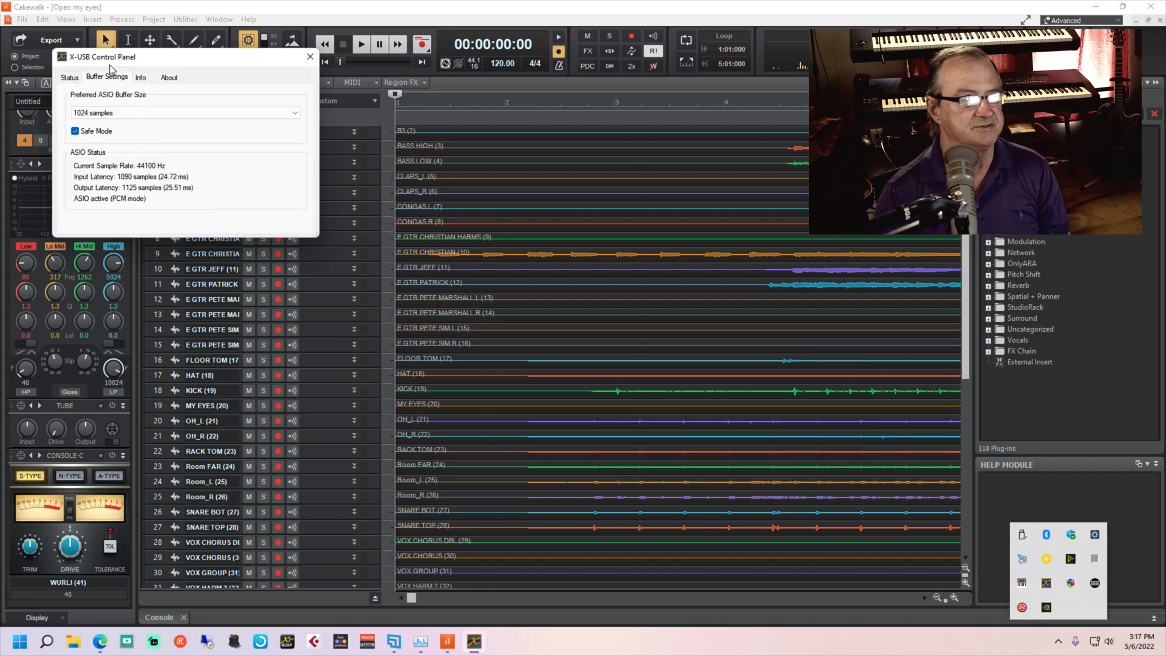
click(147, 60)
drag(148, 61, 450, 104)
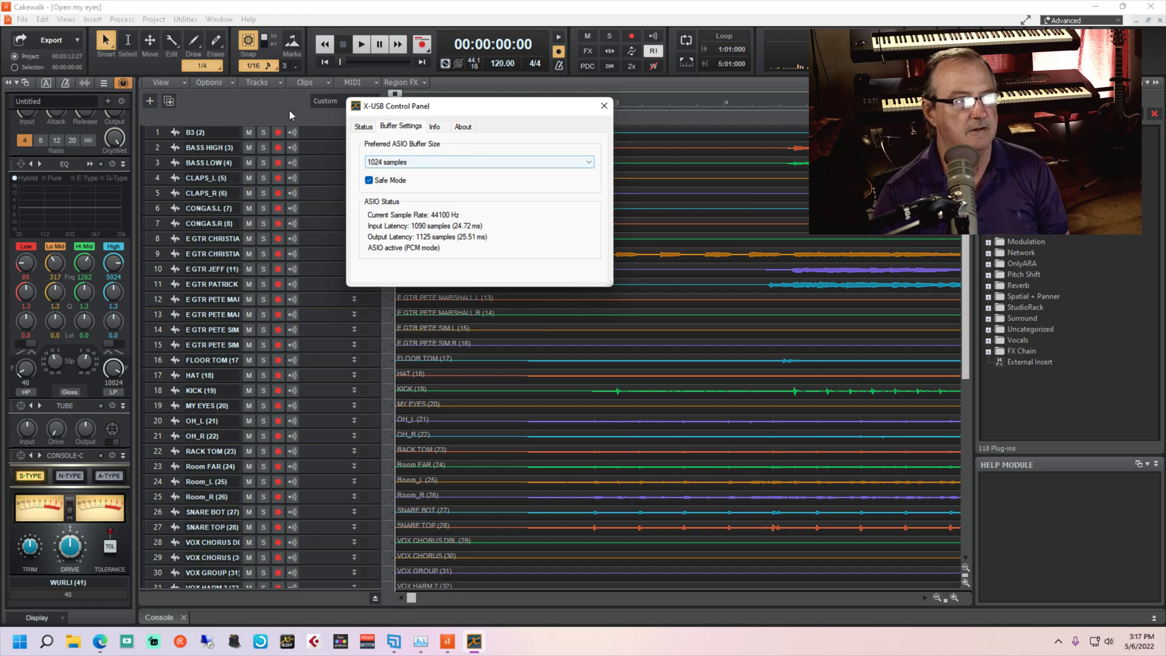
click(603, 107)
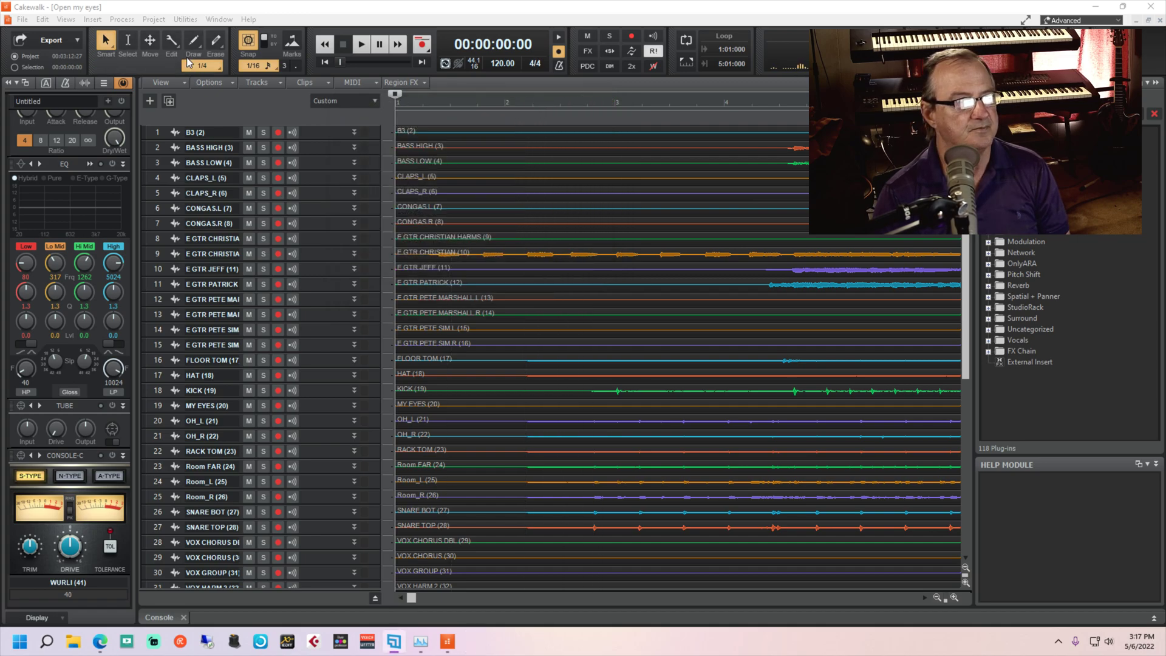
Step: In Edit > Preferences, view Audio Devices, then check Driver Settings' buffer size of 1024 samples (23.2 msec)
click(42, 20)
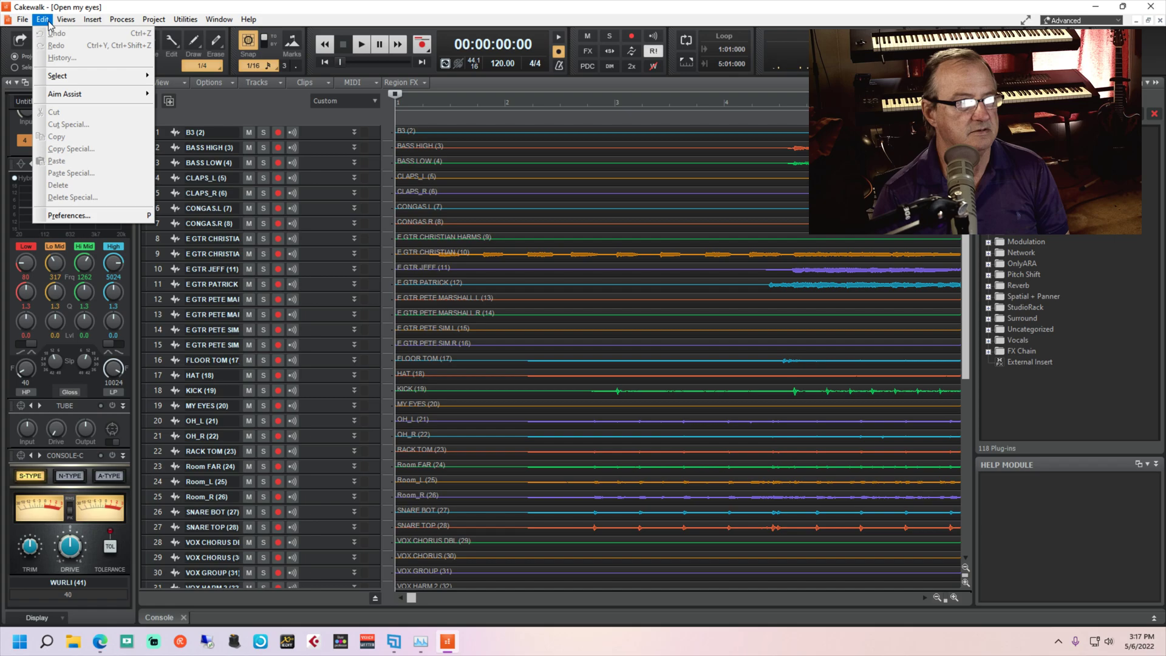
click(85, 214)
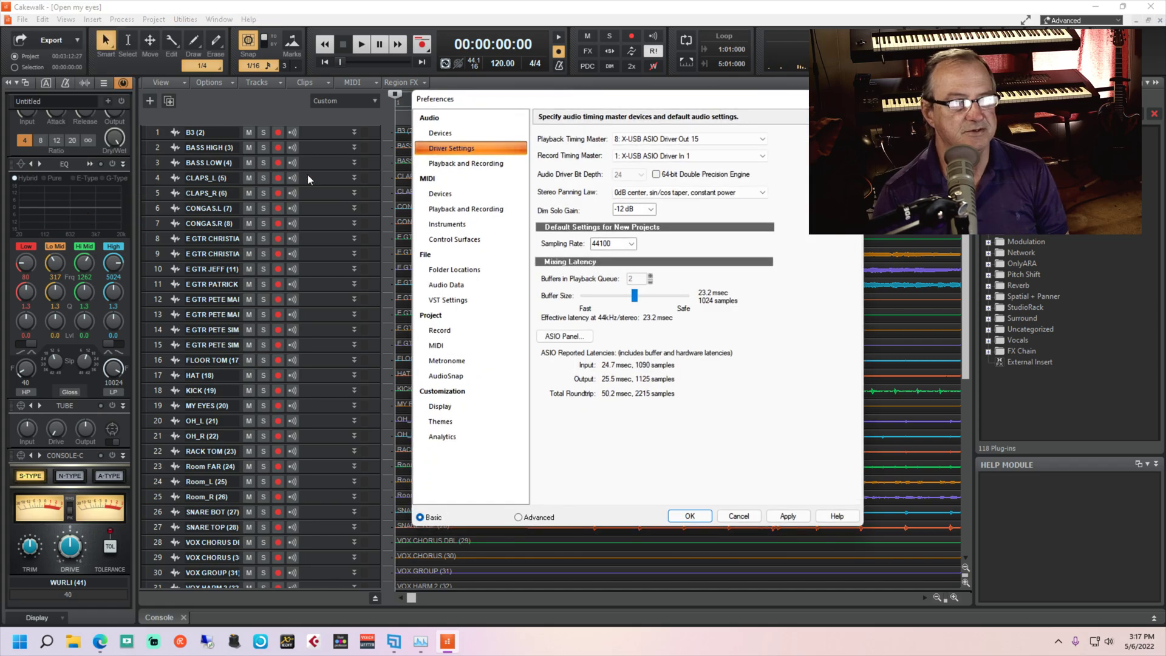
click(442, 134)
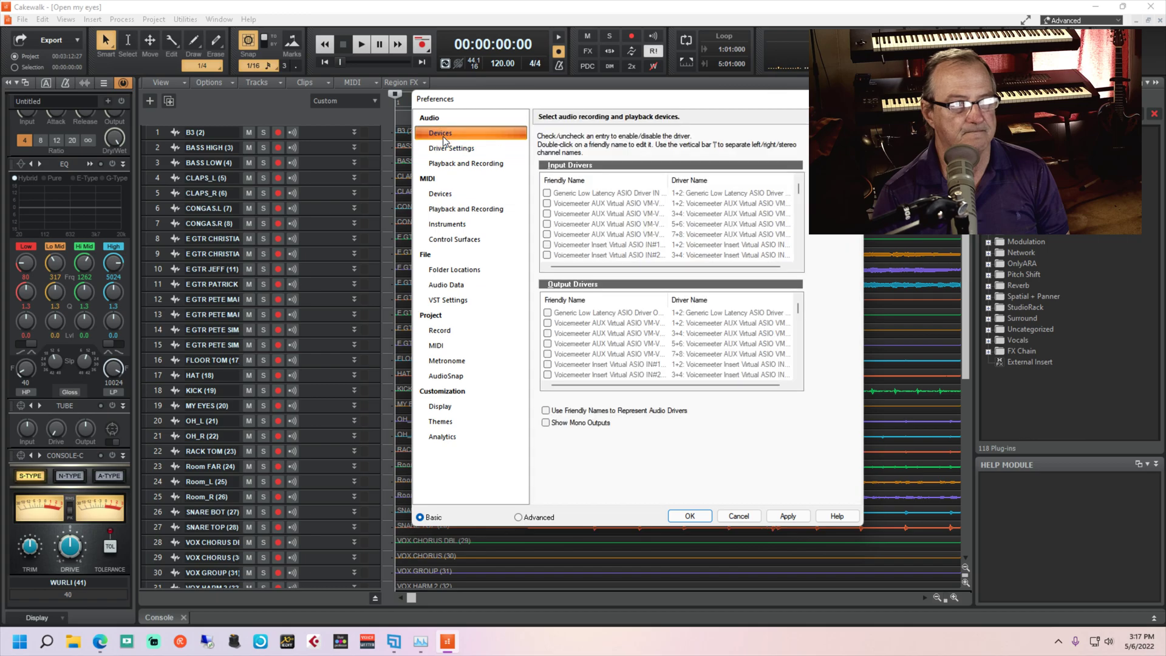
click(450, 149)
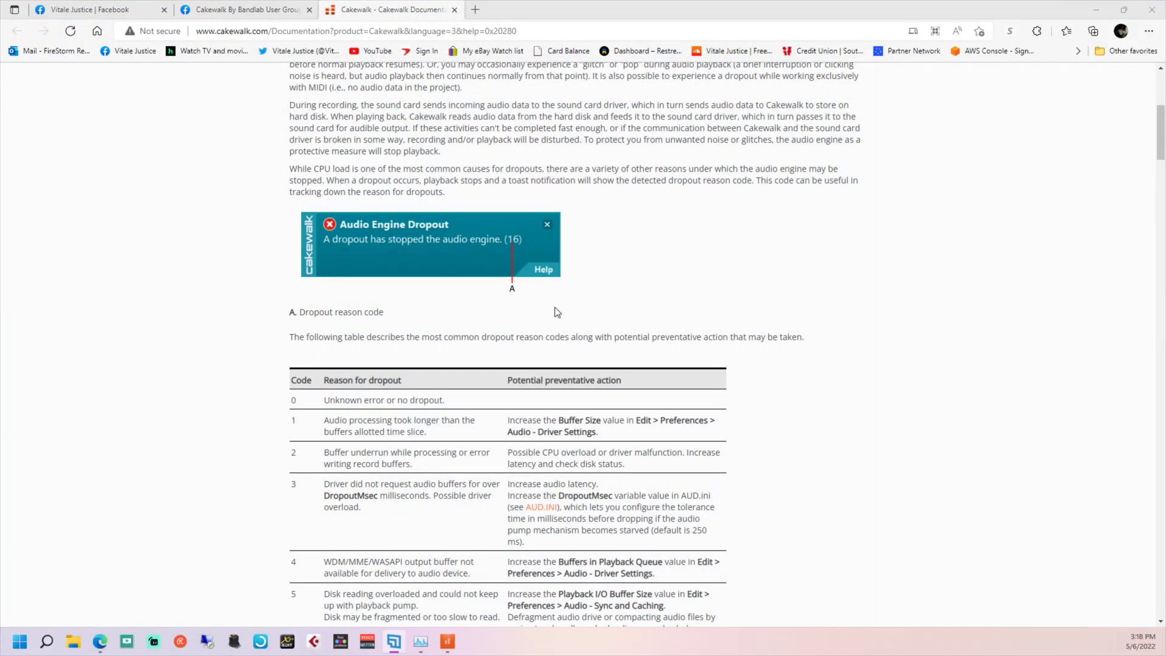
Step: Scroll down and back through the Cakewalk audio engine dropout reason code table
scroll(399, 333, down, 3)
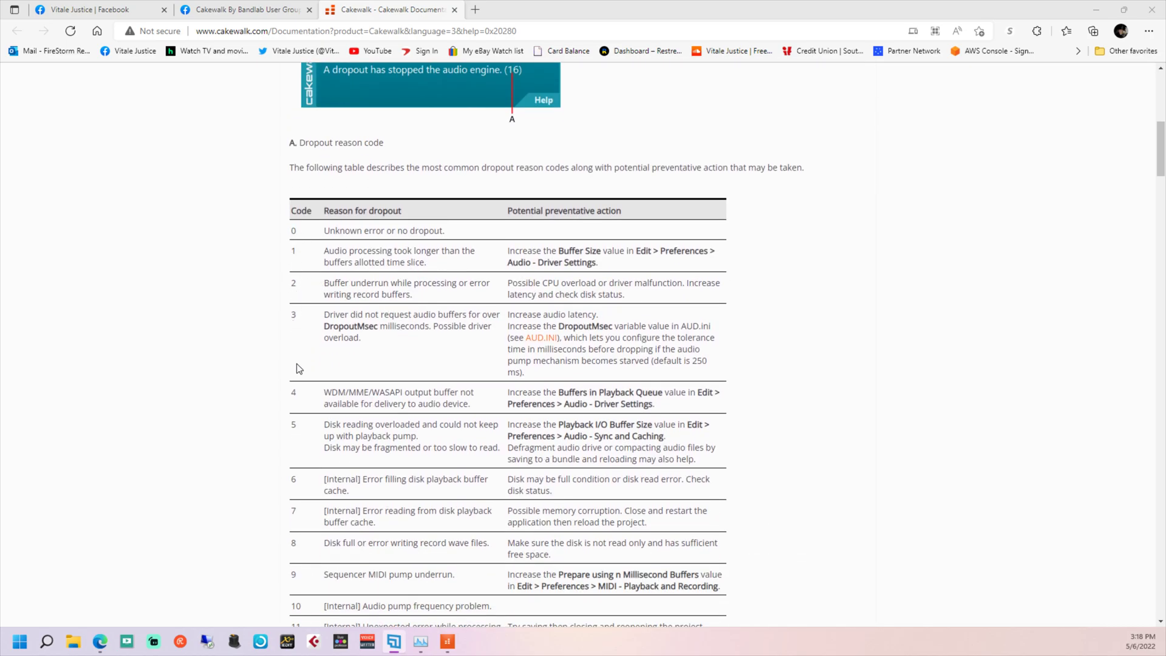
scroll(296, 389, down, 9)
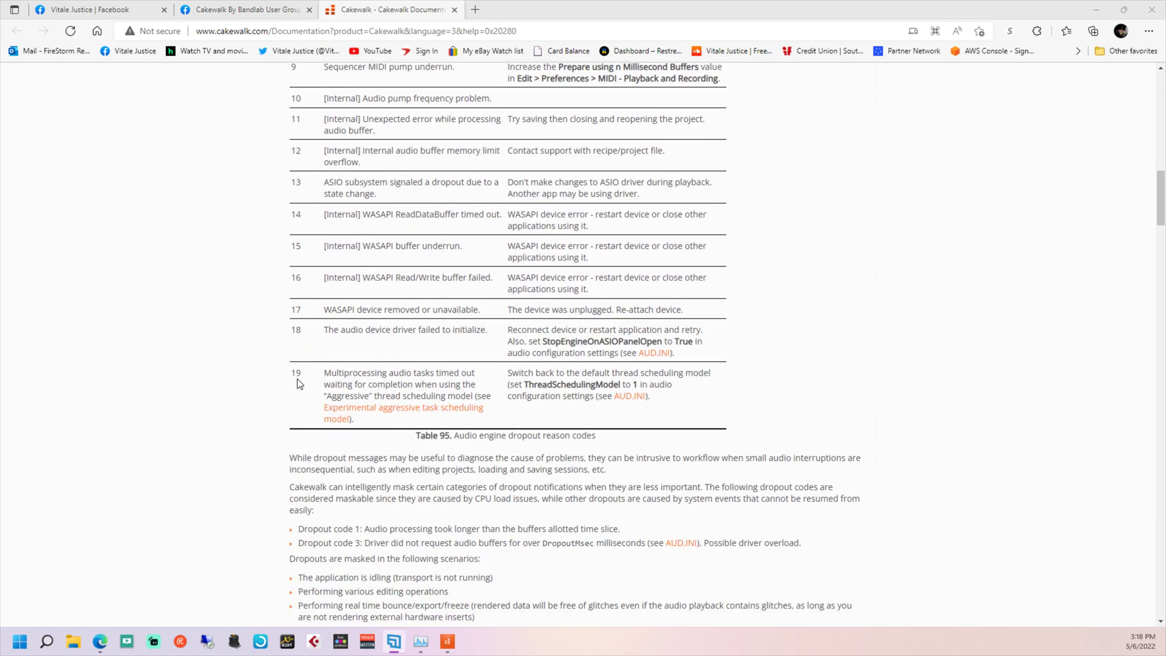
scroll(299, 378, up, 10)
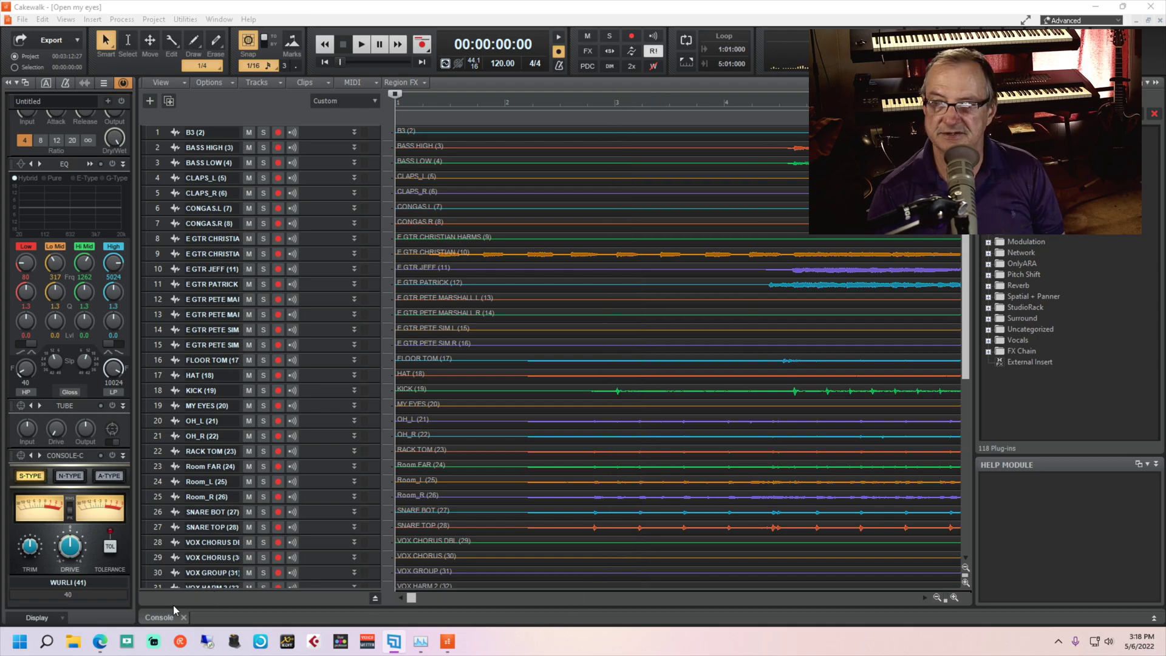
Step: Search Windows for 'device manager' and launch Device Manager
mouse_move(51, 645)
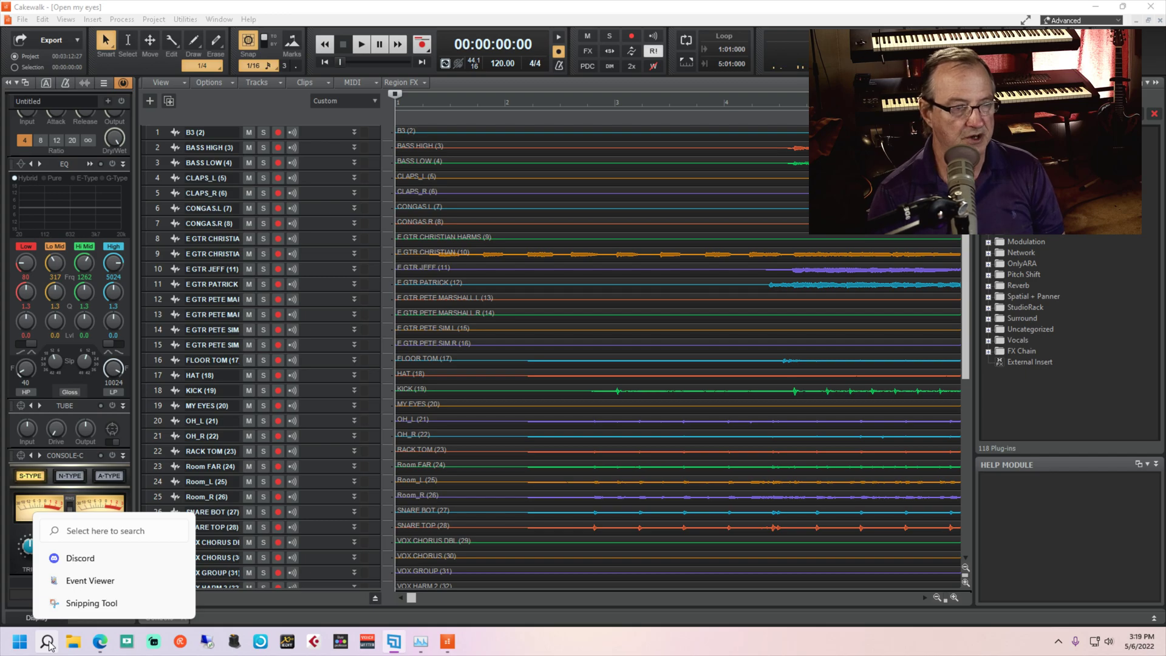
click(48, 643)
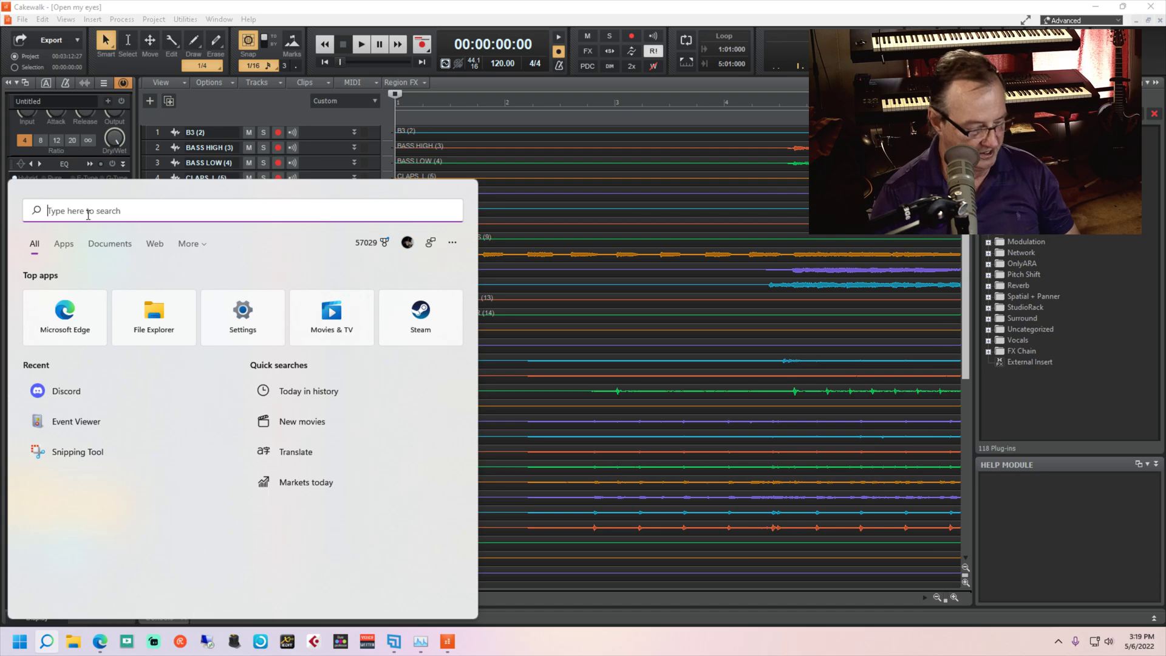
text(devic)
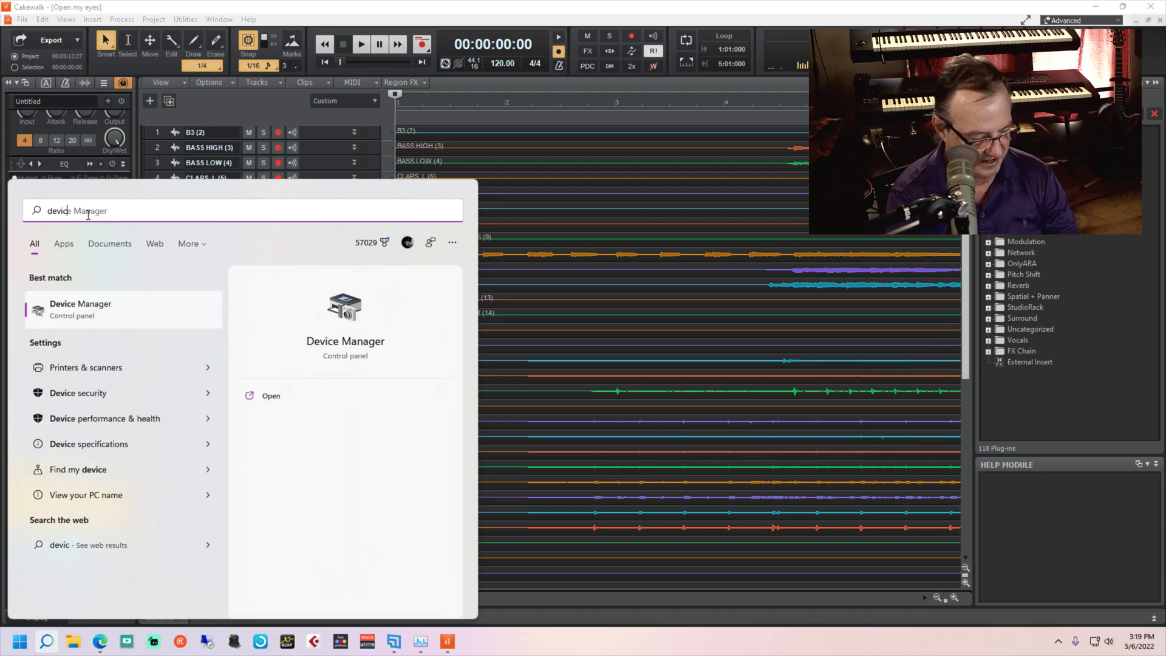
text(e manager)
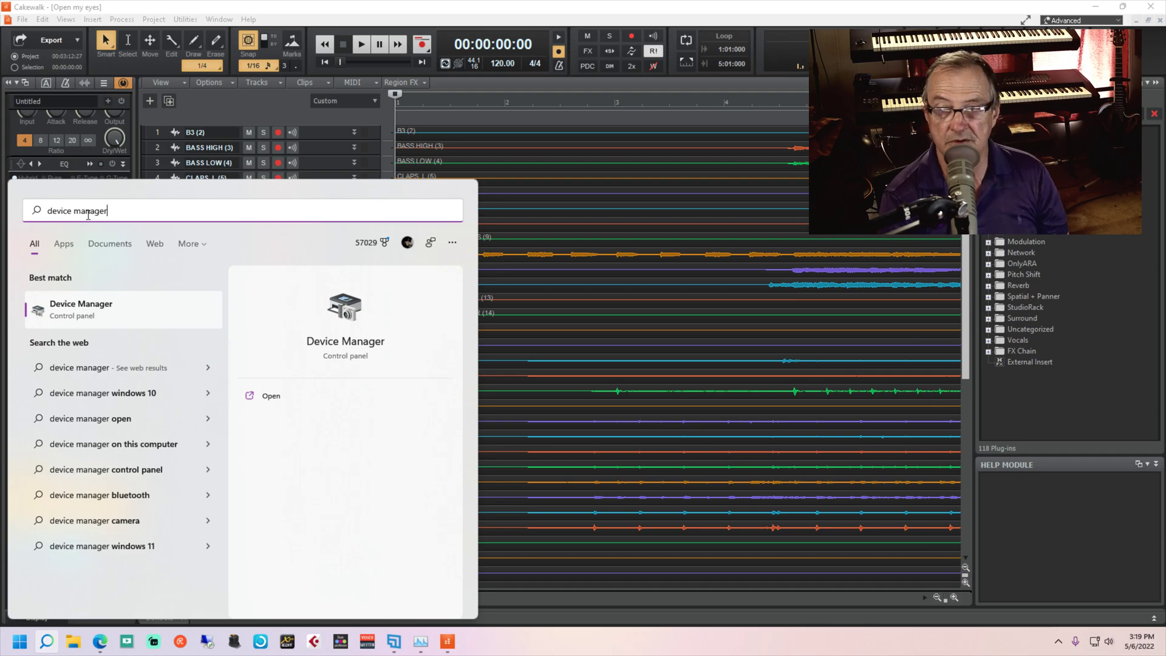
key(Return)
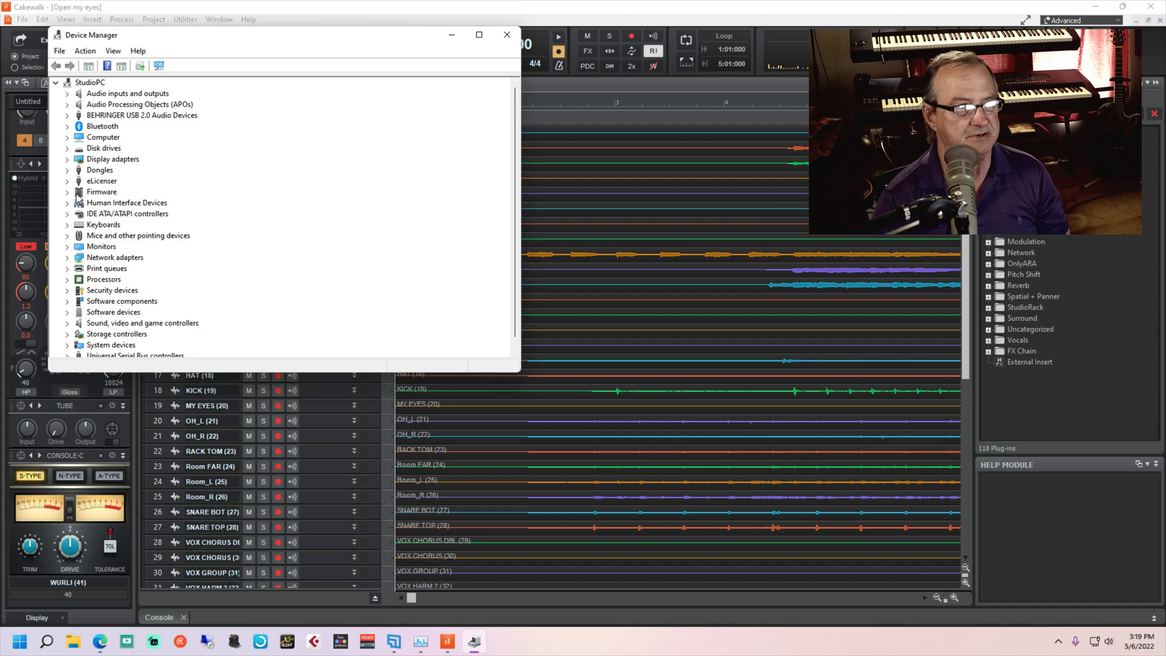
Step: Under System devices, untick 'Allow the computer to turn off this device' for Thunderbolt(TM) Controller - 15EB
scroll(85, 177, down, 1)
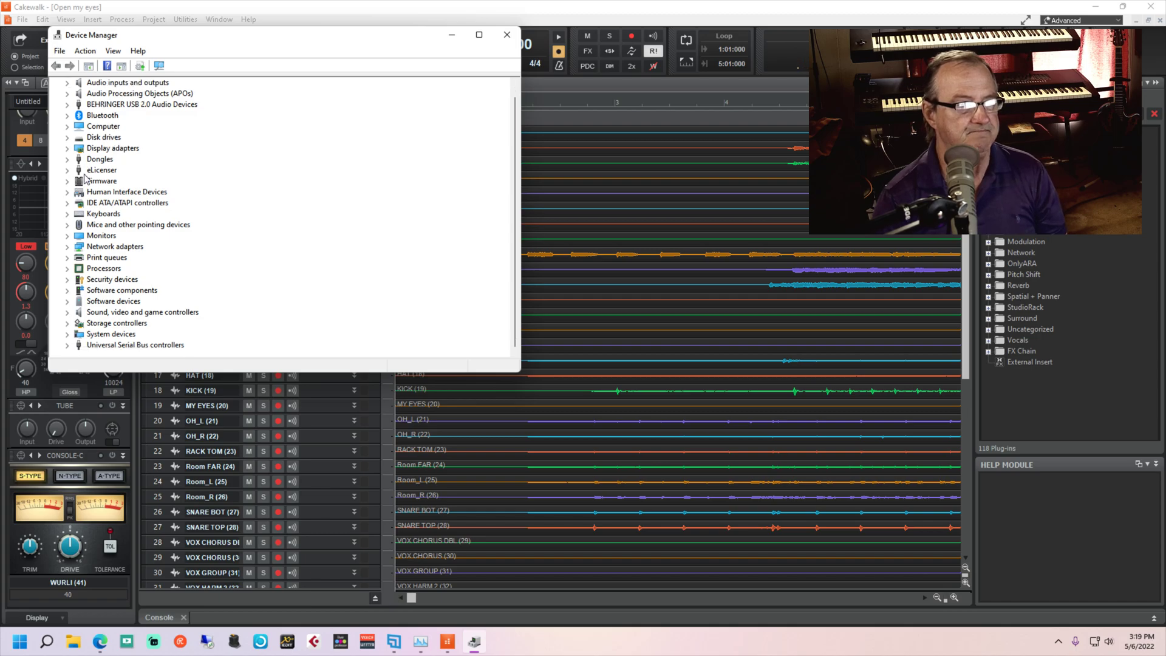
click(66, 335)
scroll(122, 310, down, 2)
scroll(121, 310, down, 15)
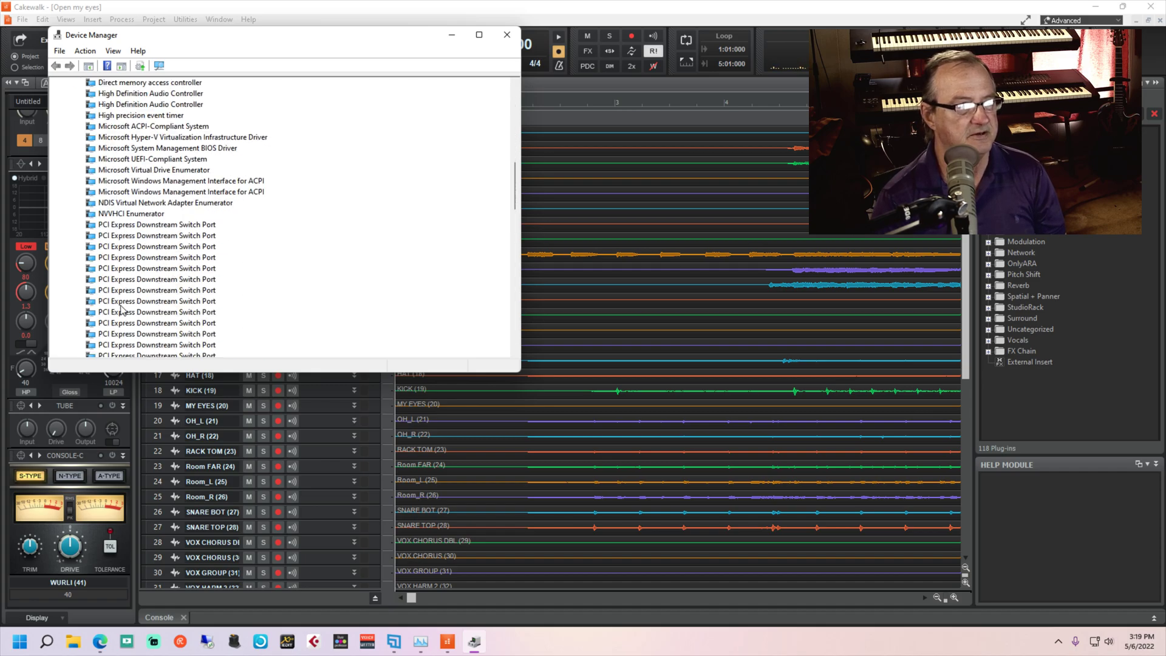
scroll(122, 309, down, 8)
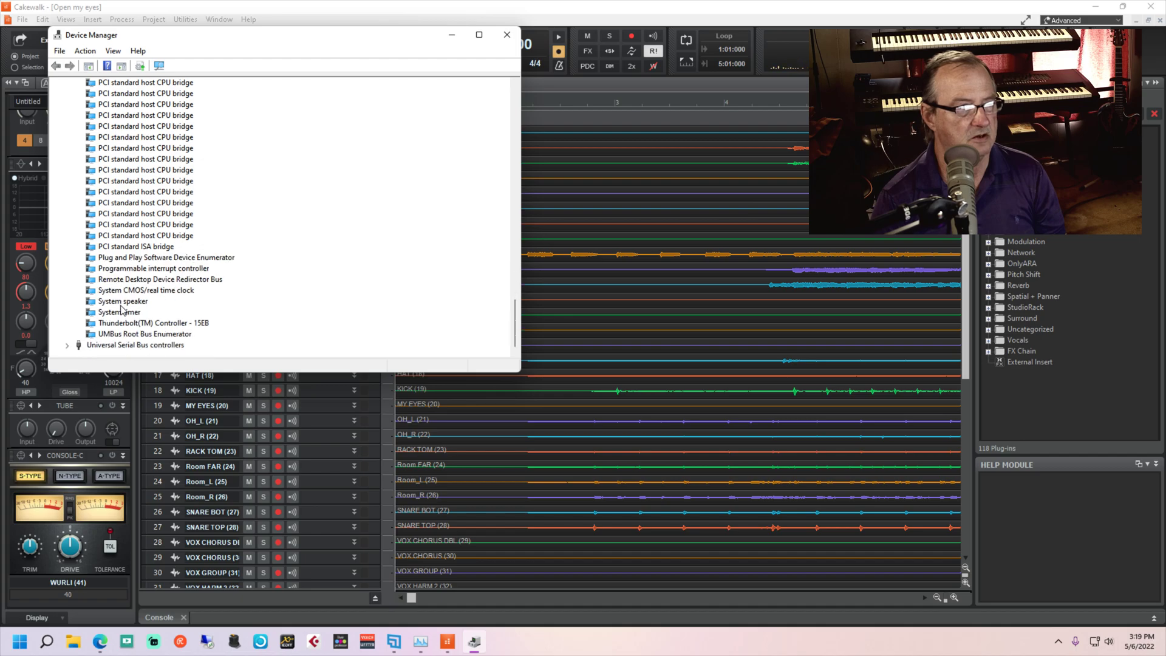
click(119, 326)
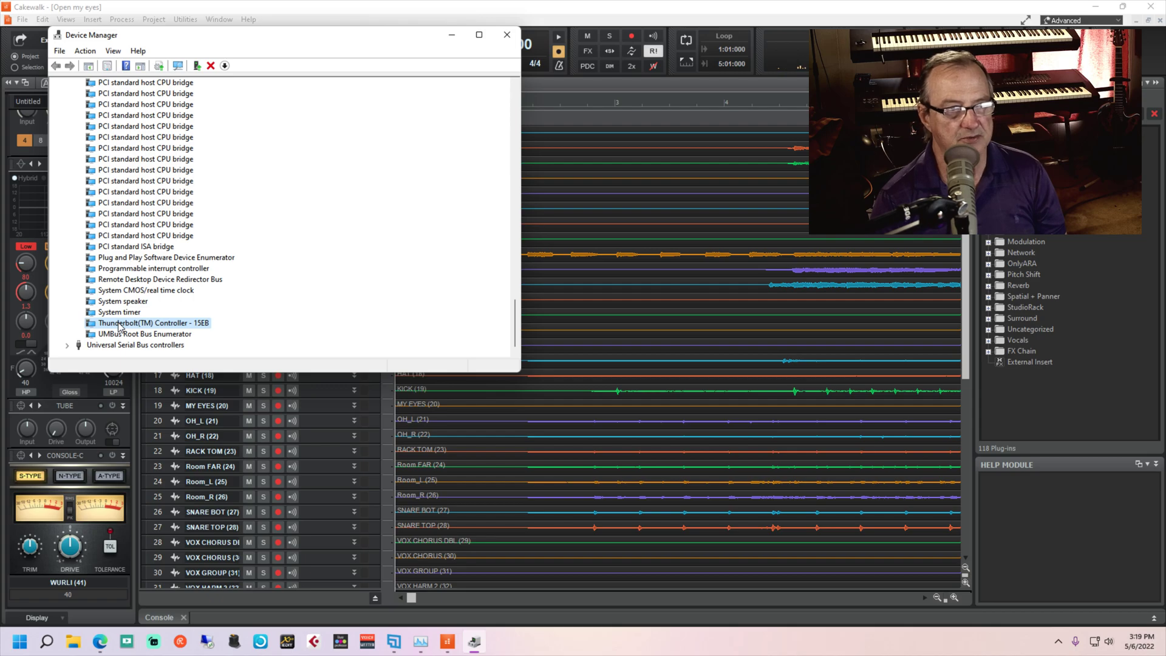
right_click(119, 326)
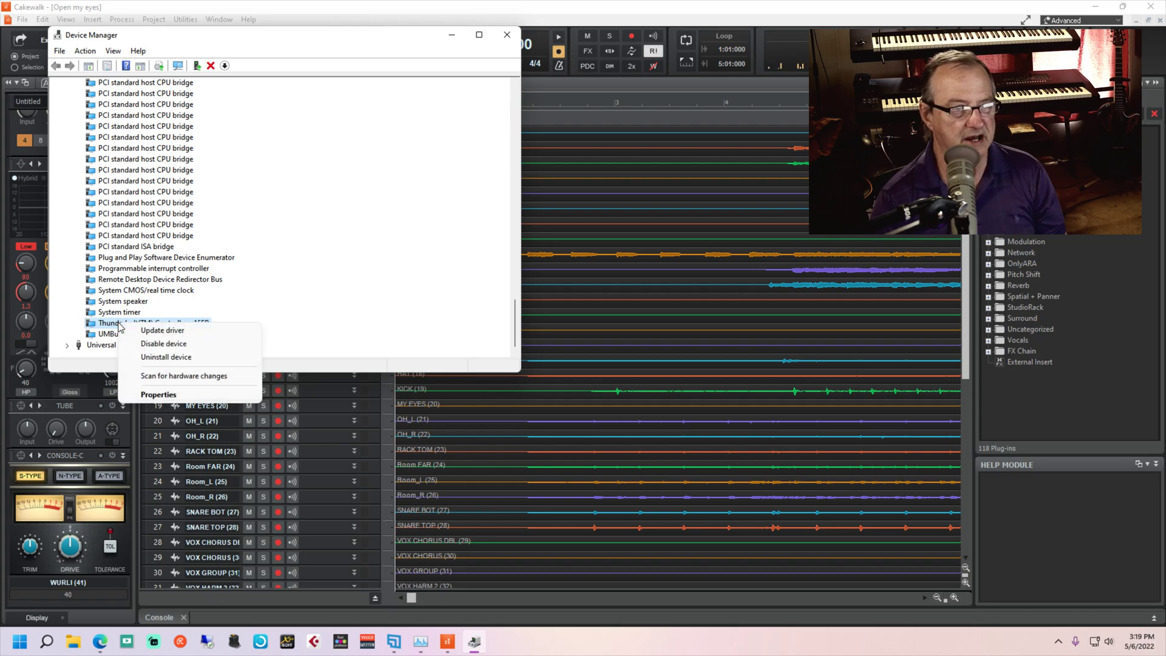
click(149, 395)
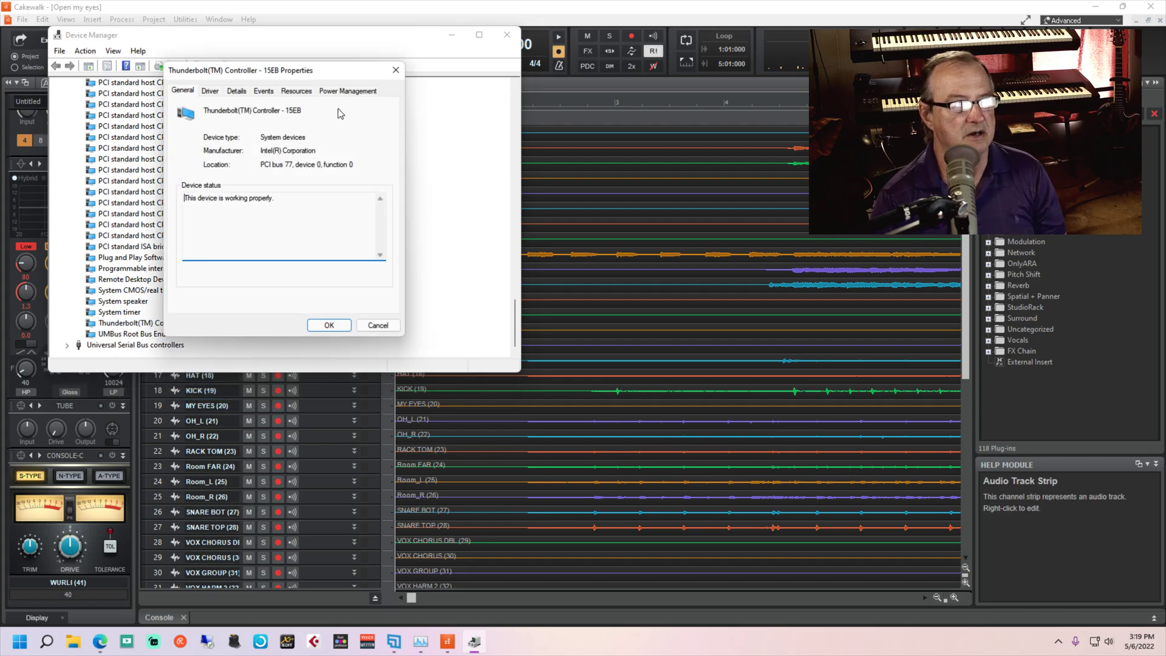
click(340, 92)
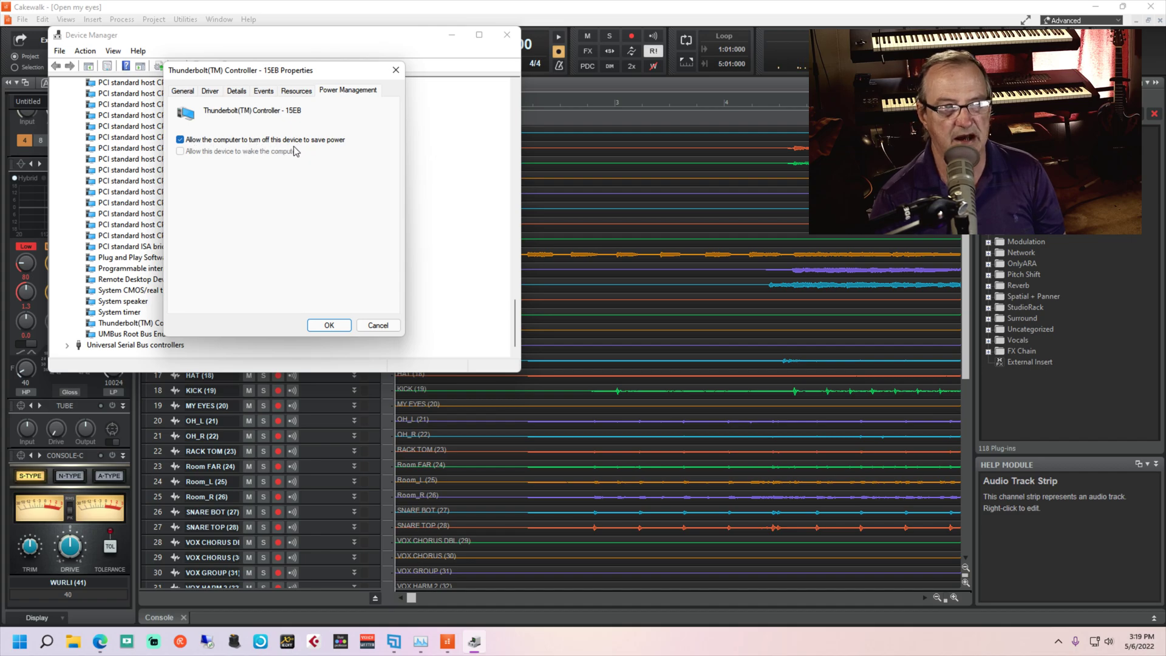
click(180, 139)
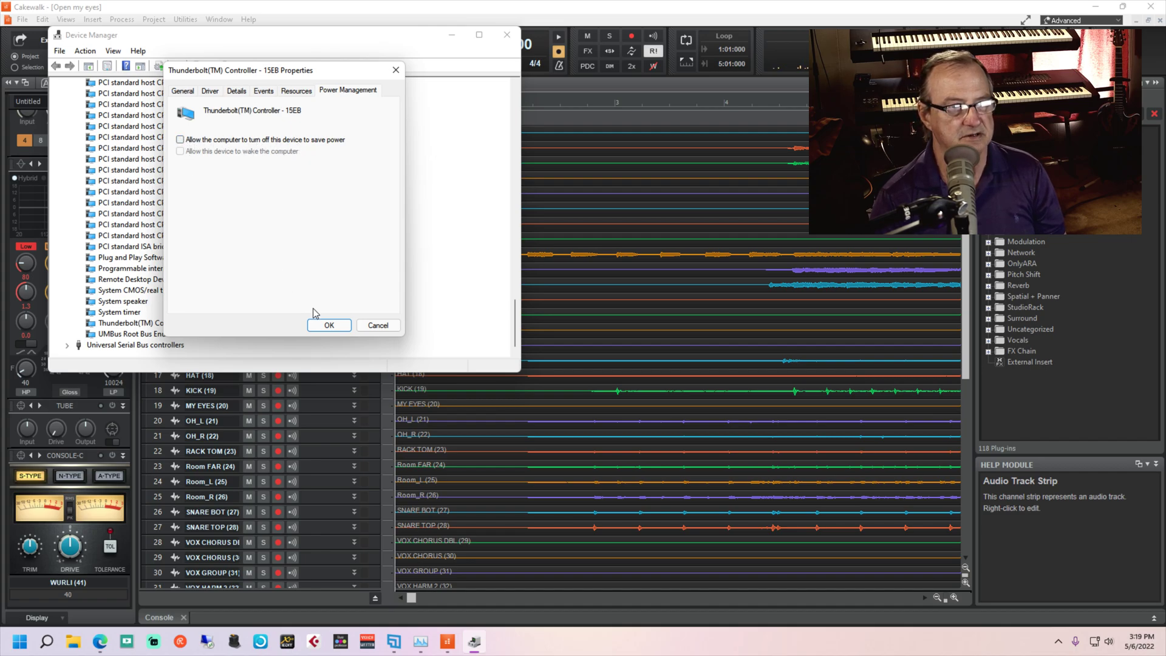
click(327, 325)
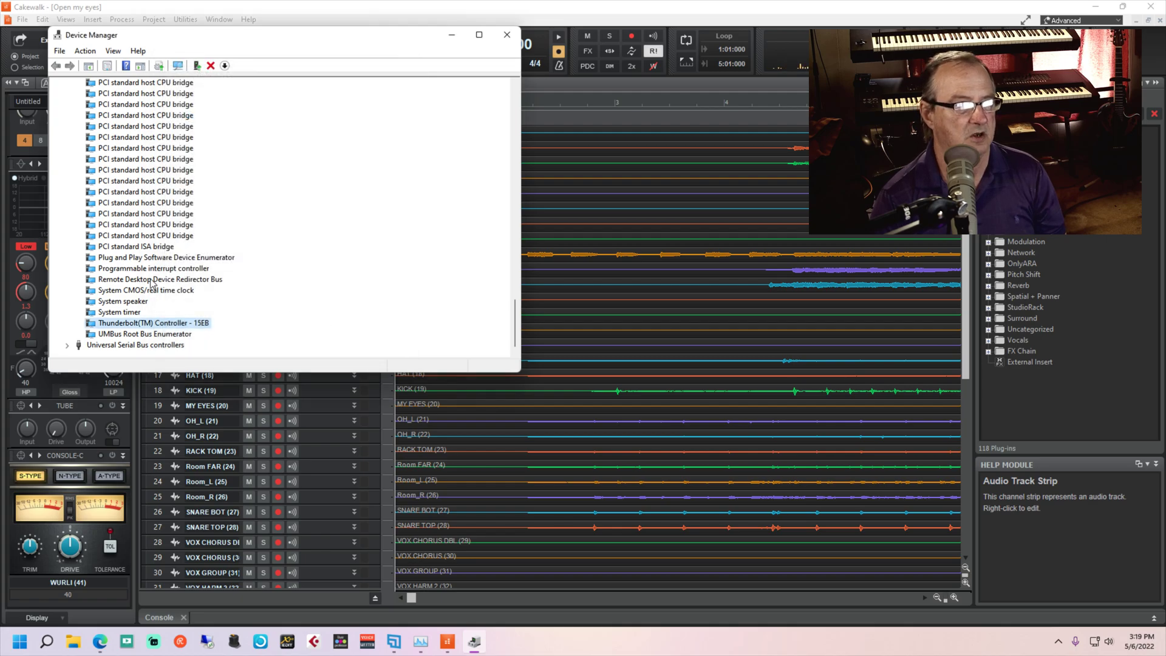
Step: Expand Universal Serial Bus controllers and disable power saving on the first AMD USB 3.10 host controller
click(67, 345)
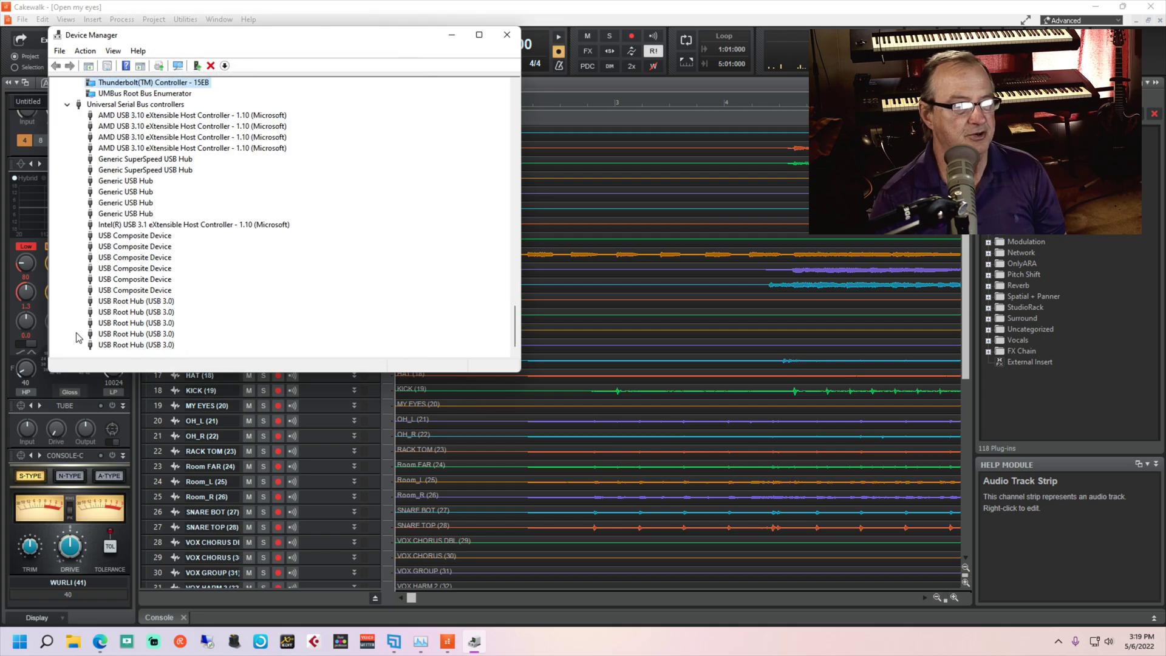
scroll(97, 313, up, 2)
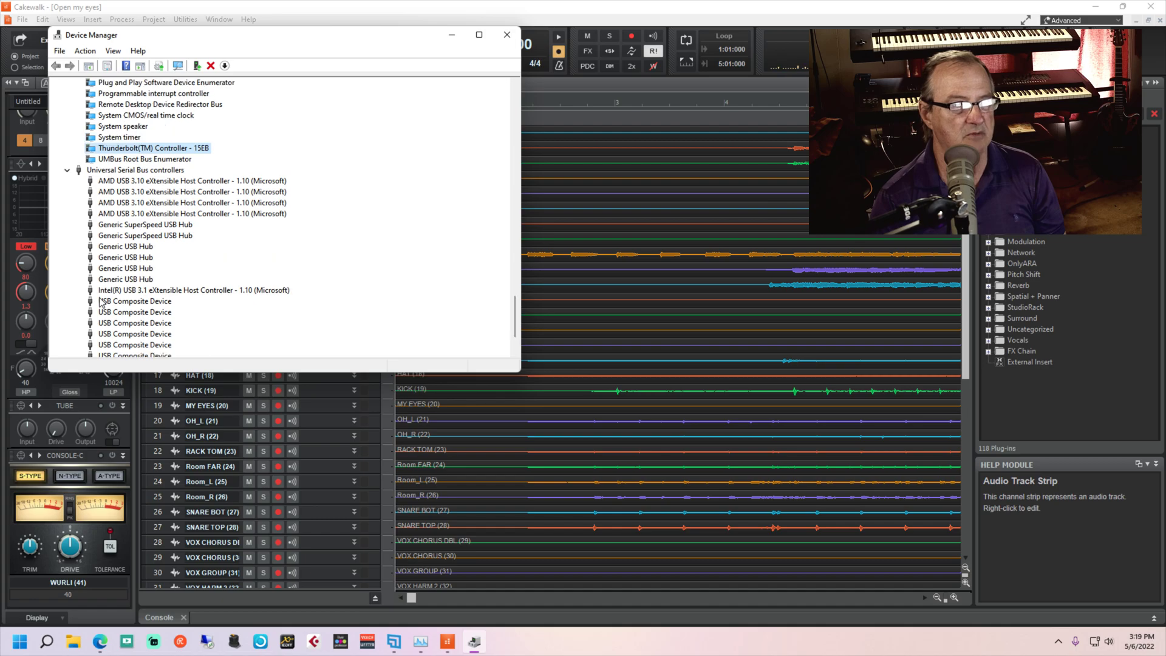
right_click(120, 173)
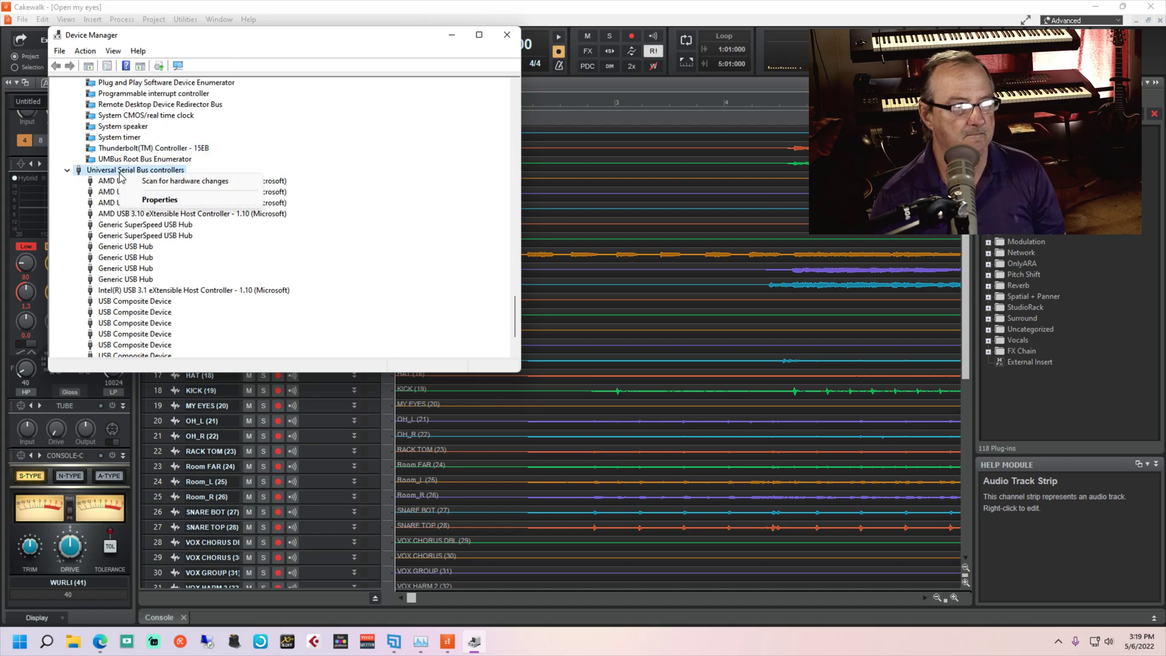
click(136, 200)
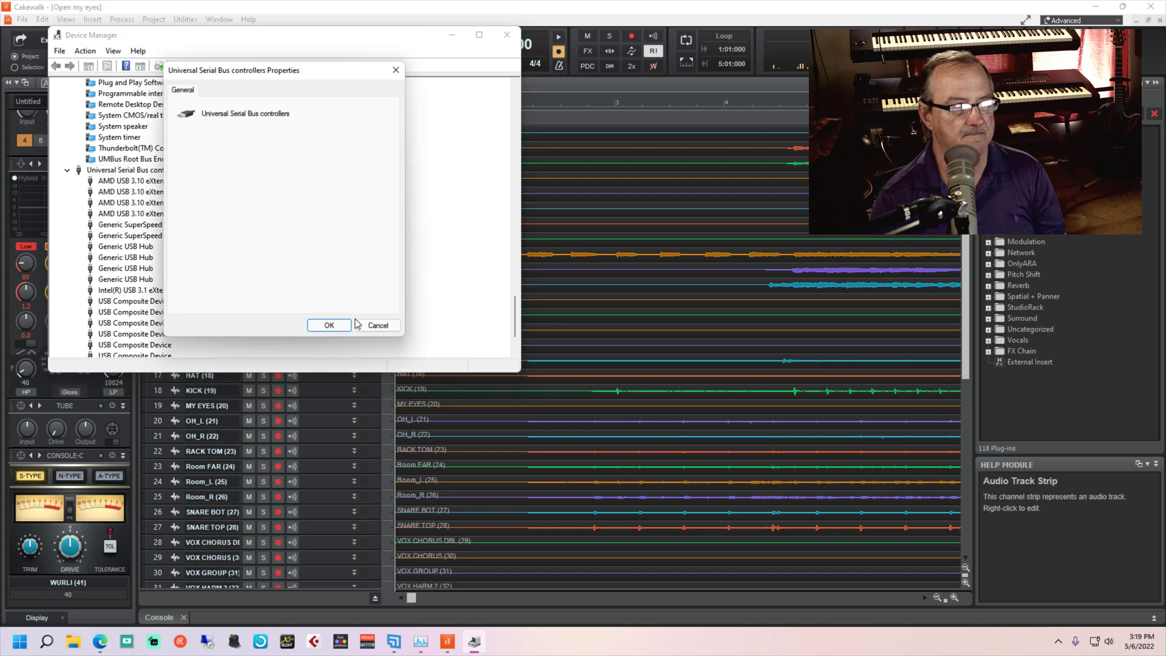
click(374, 325)
click(144, 182)
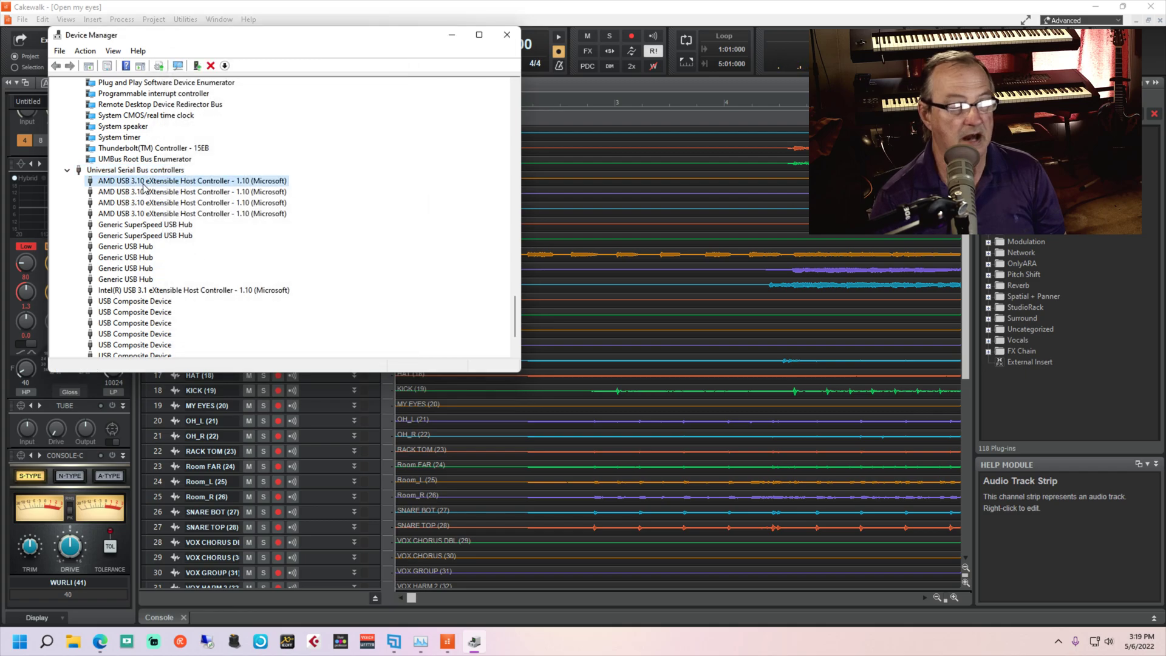
right_click(144, 186)
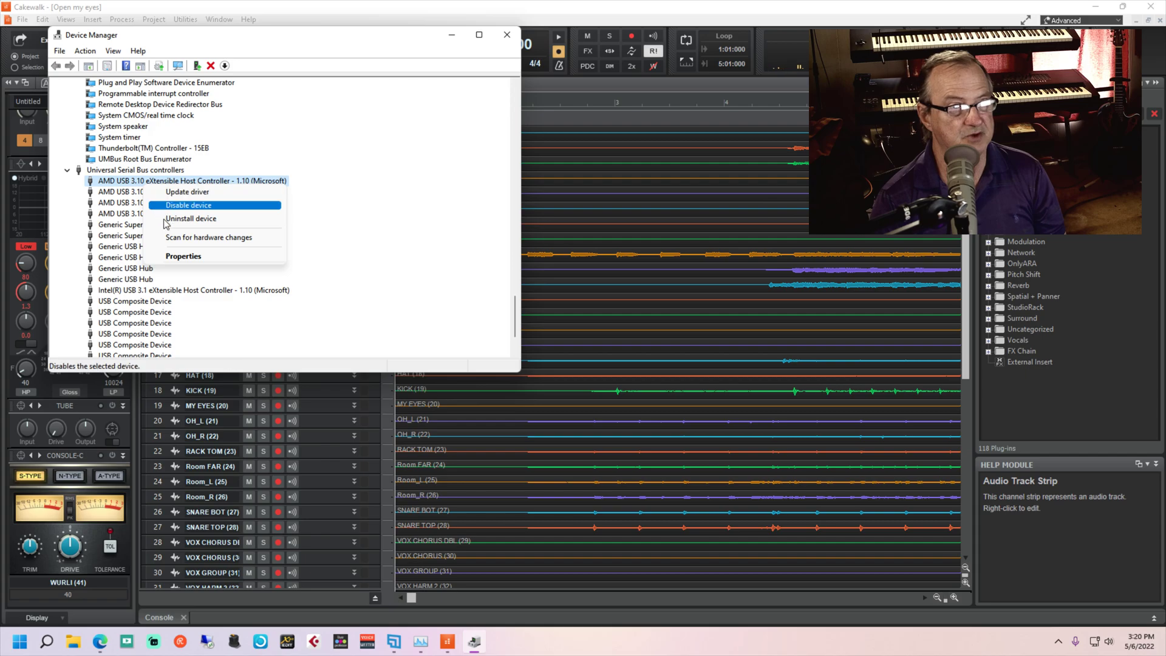
click(180, 260)
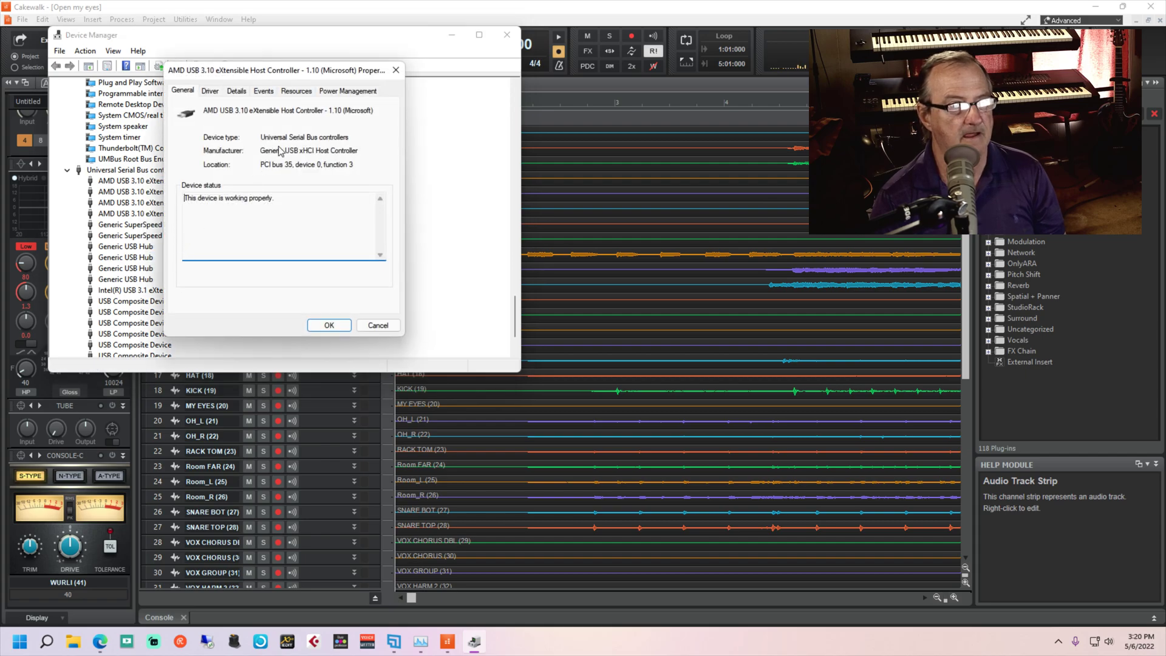
click(344, 91)
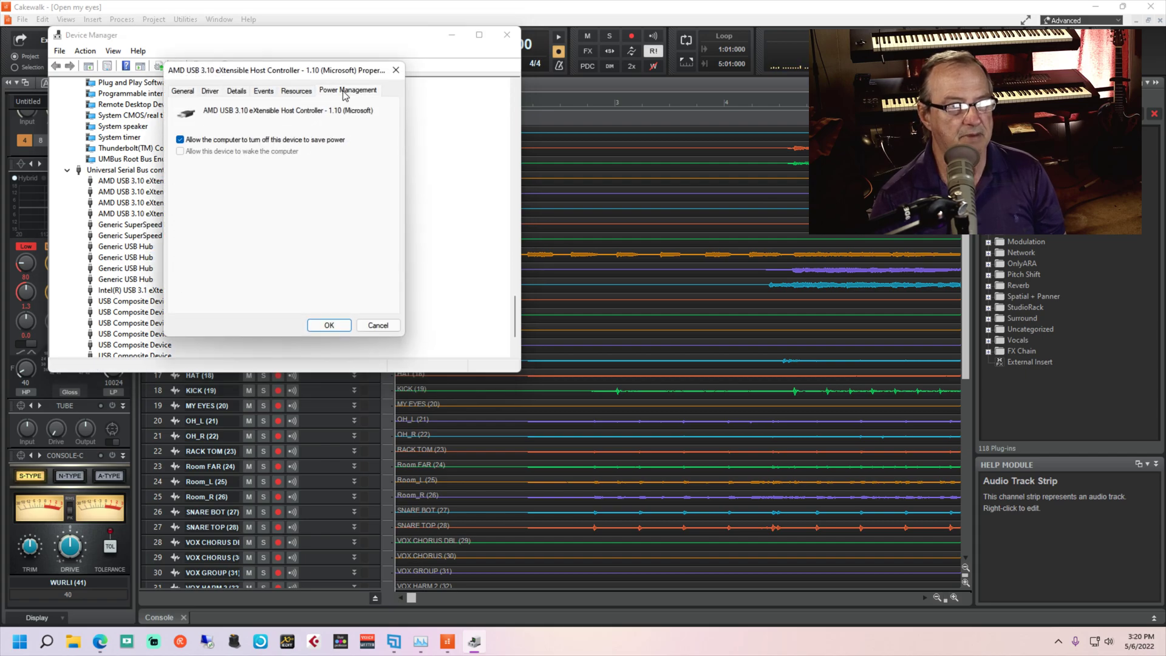
click(181, 141)
click(328, 325)
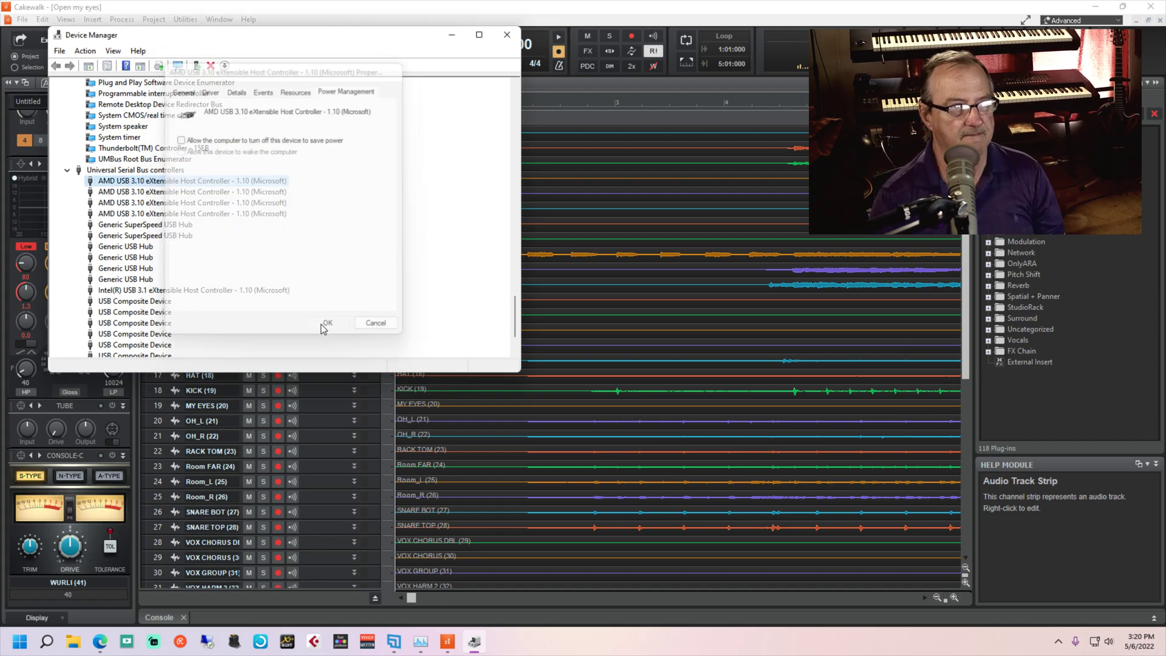
Step: Disable power saving on the second AMD USB 3.10 host controller
click(157, 192)
right_click(156, 193)
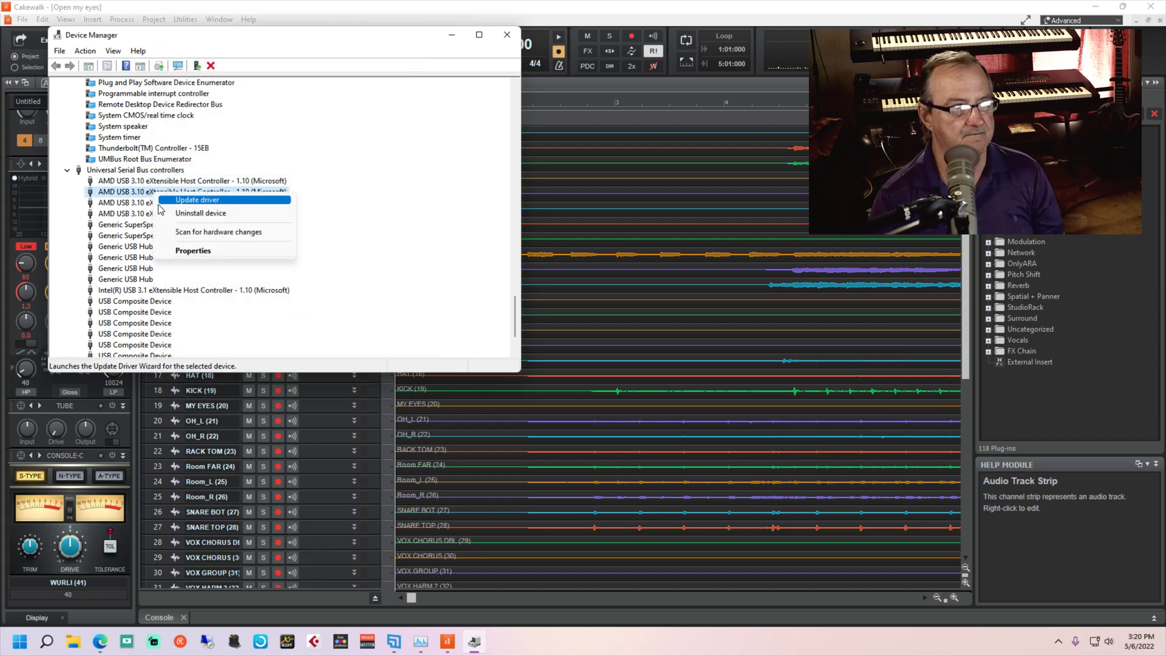
click(189, 252)
click(322, 92)
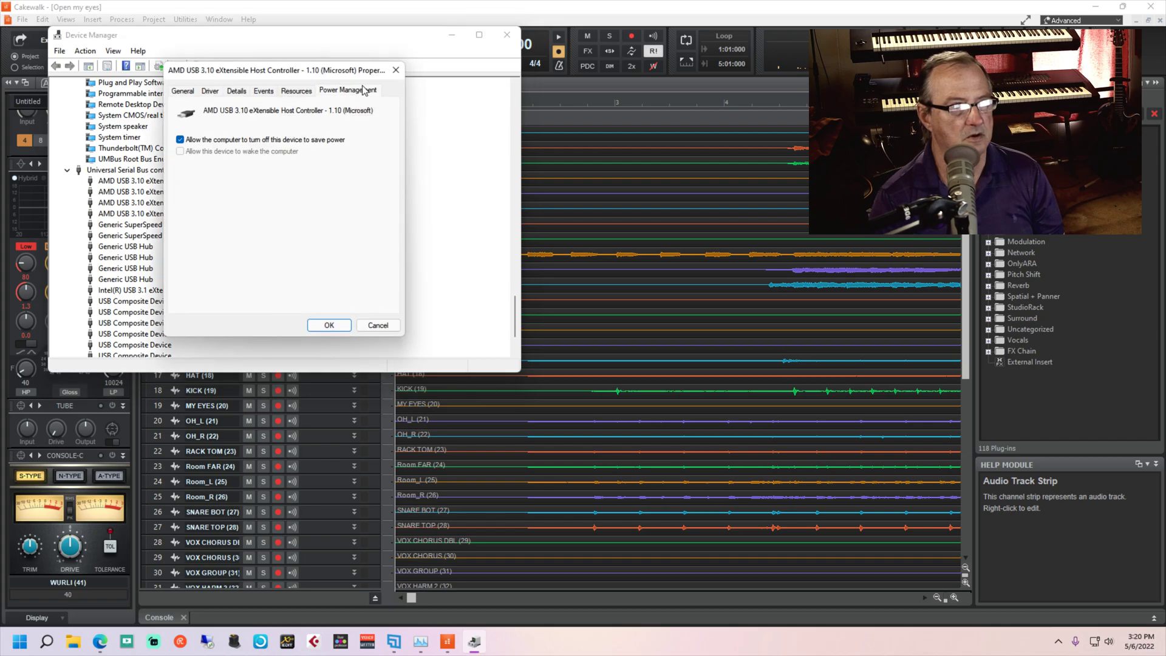
click(180, 141)
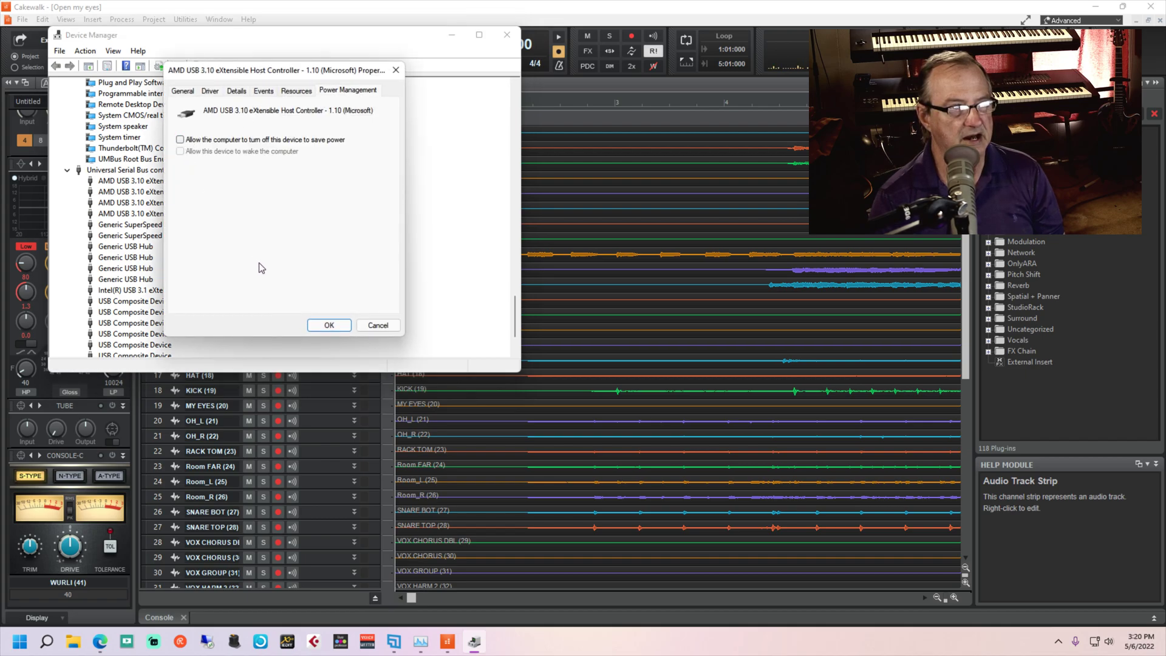
click(329, 325)
Step: Inspect power management for the third and fourth AMD controllers without changing them
right_click(150, 204)
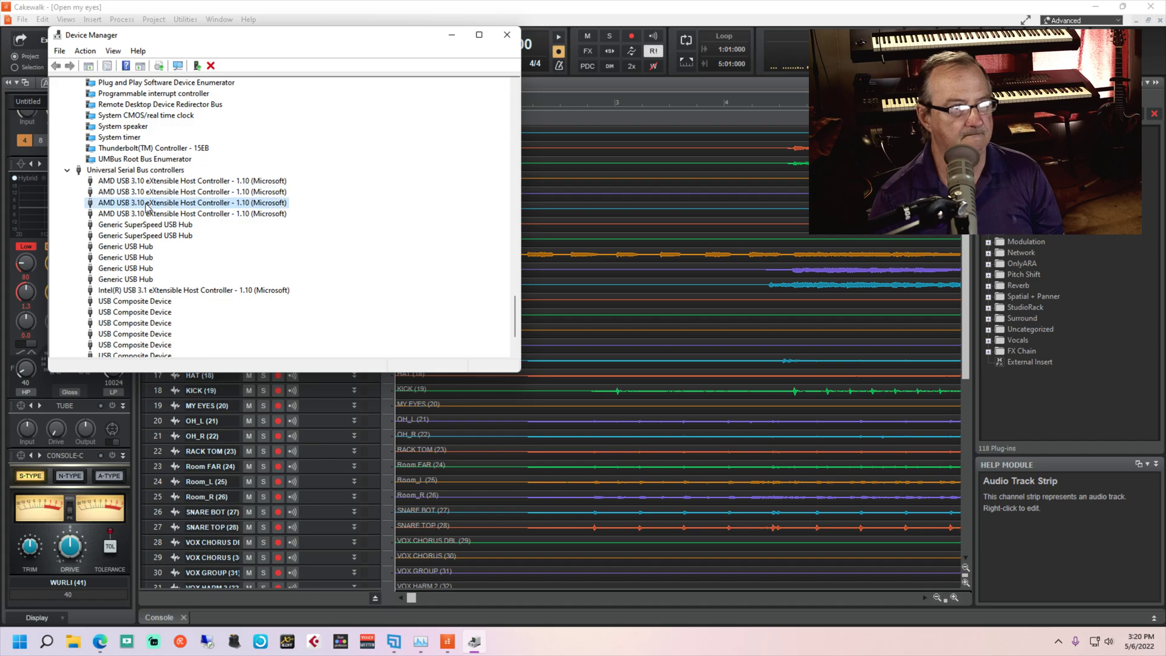
click(175, 264)
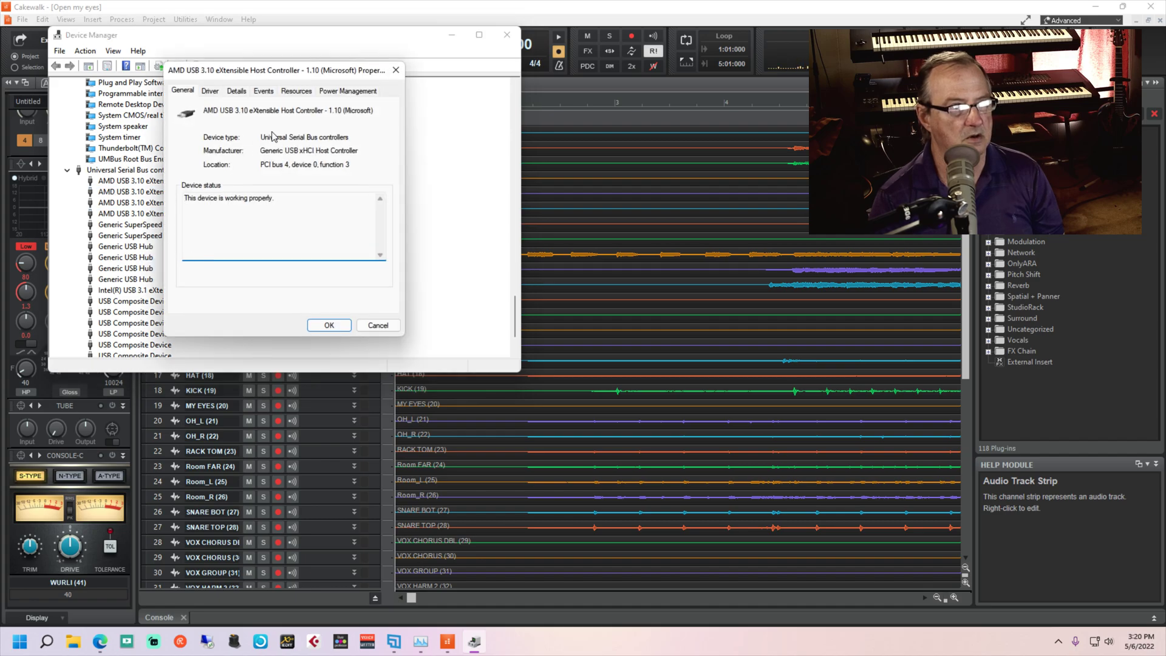
click(347, 89)
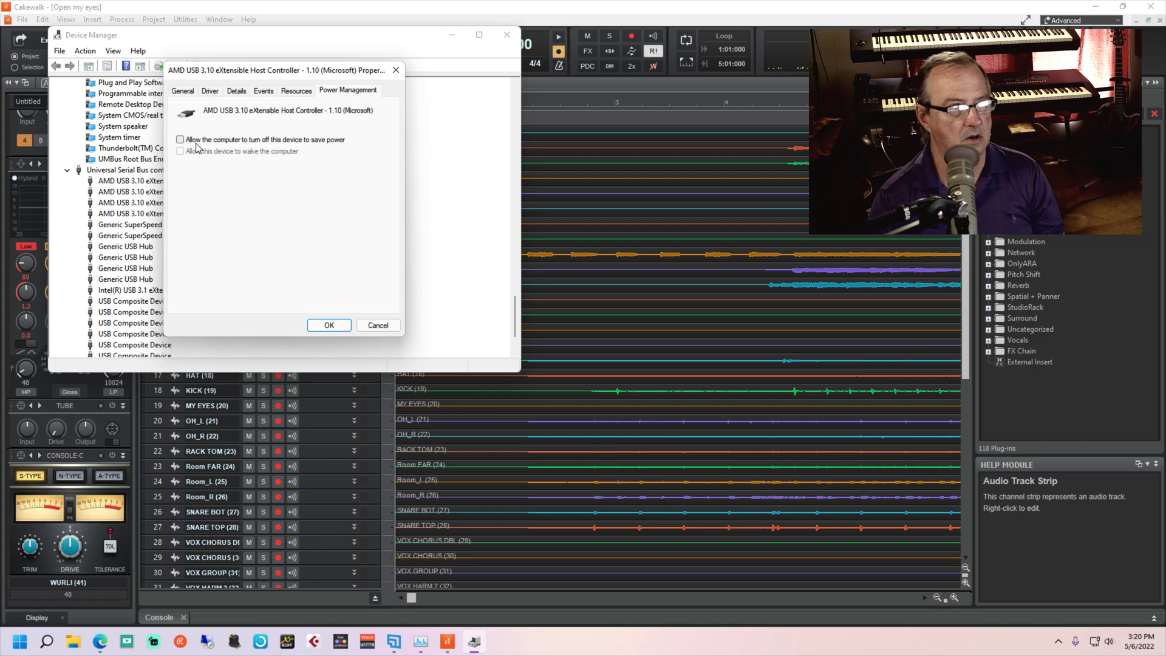
click(328, 325)
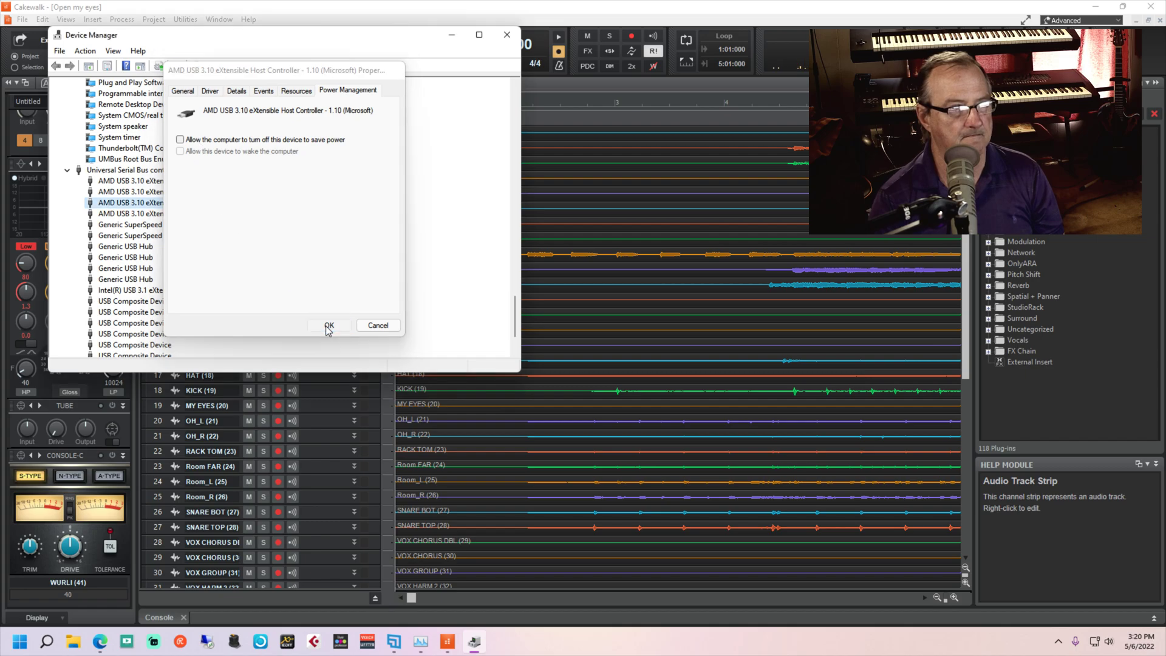
right_click(128, 216)
click(159, 276)
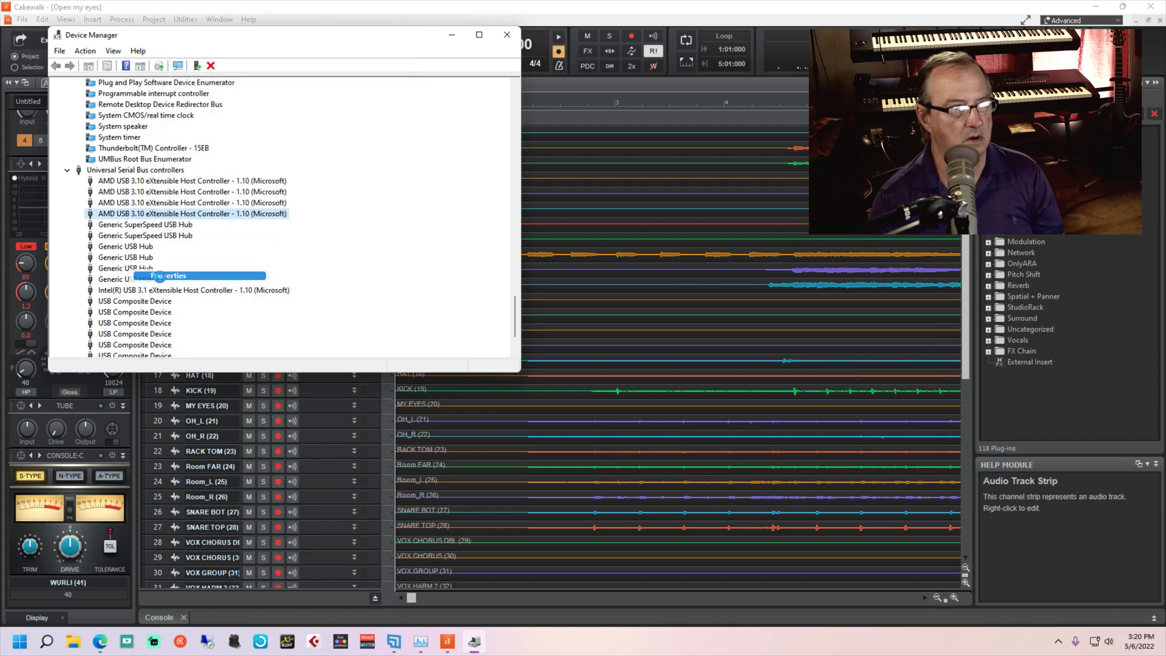
click(346, 91)
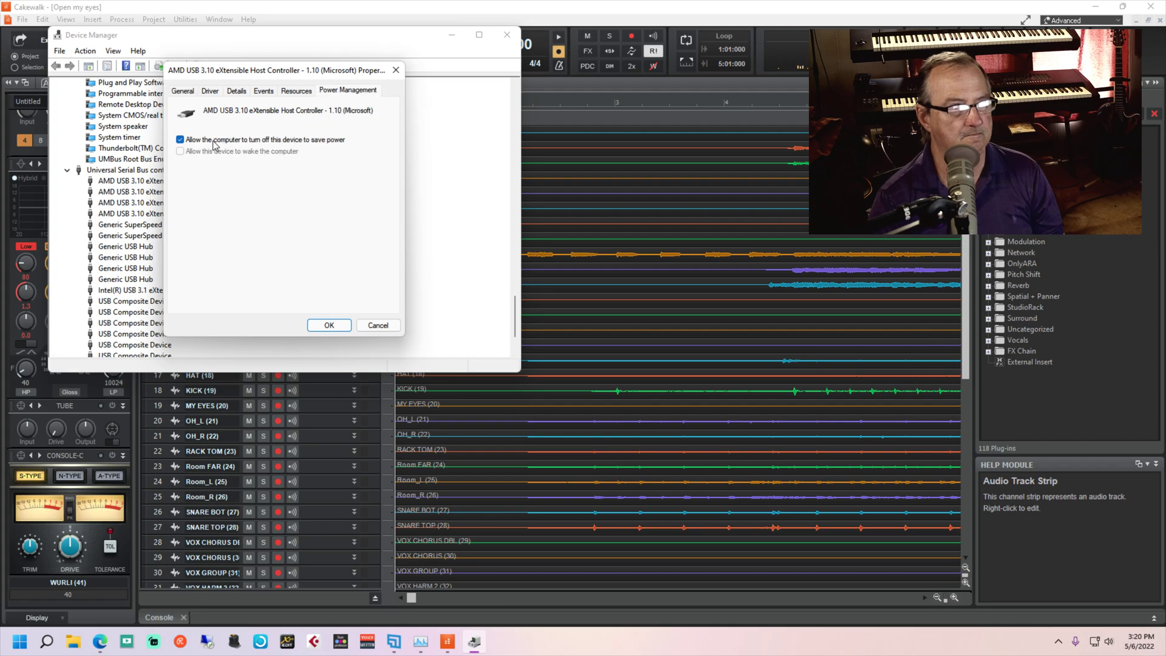
click(331, 326)
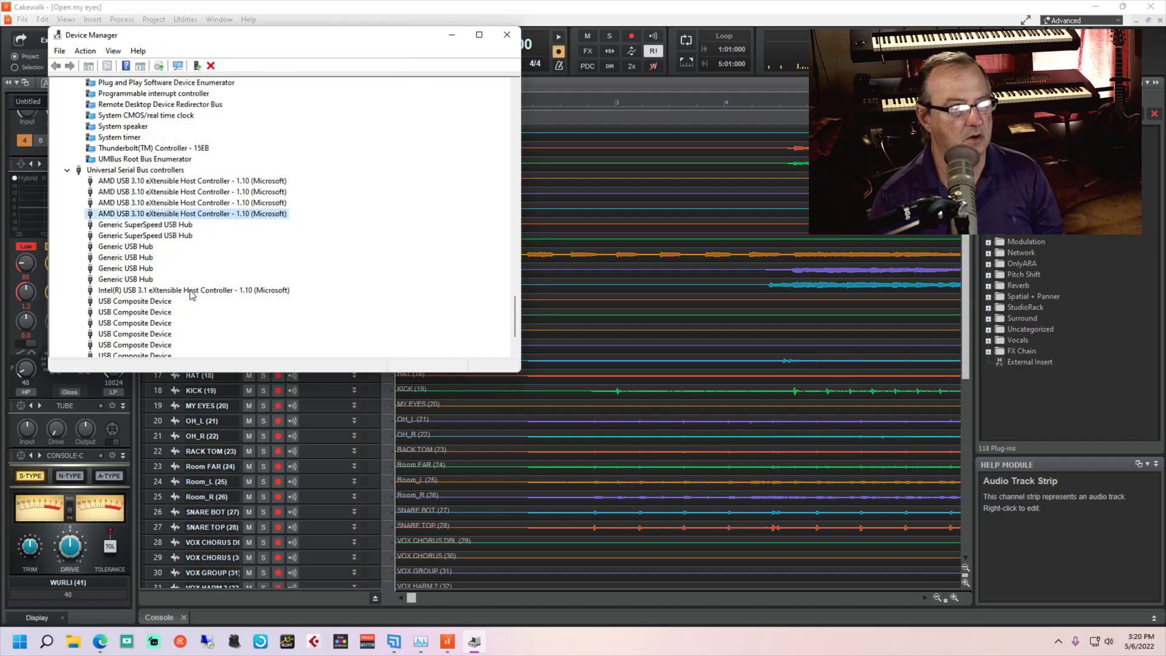
Step: Disable power saving on both Generic SuperSpeed USB Hubs
right_click(144, 226)
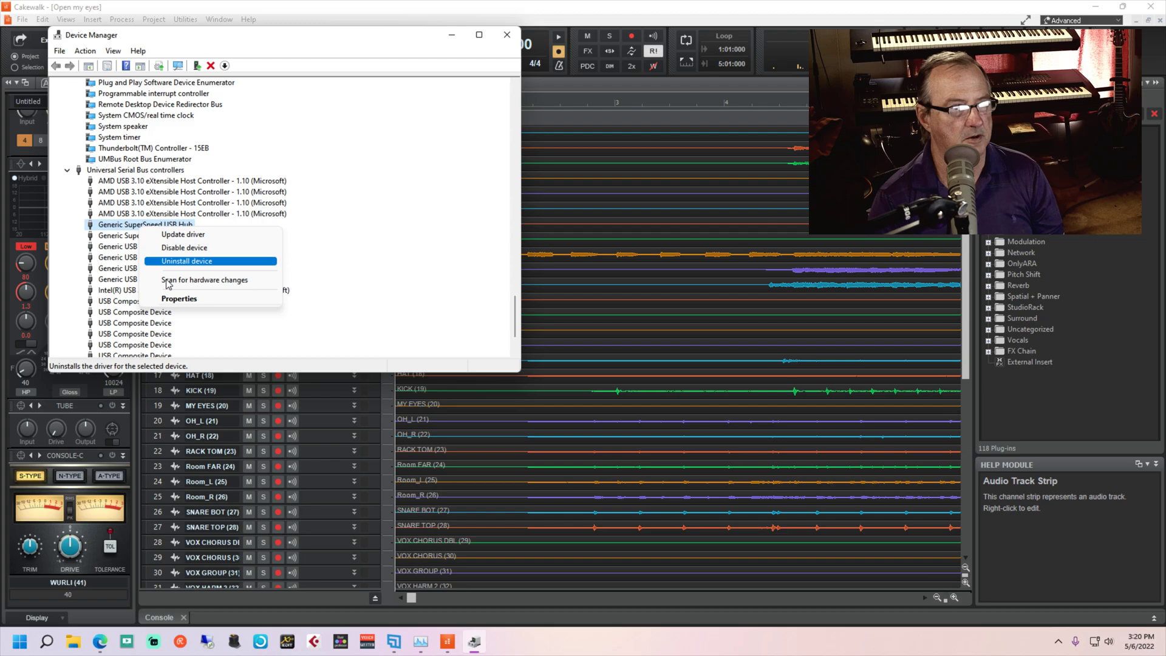
click(173, 300)
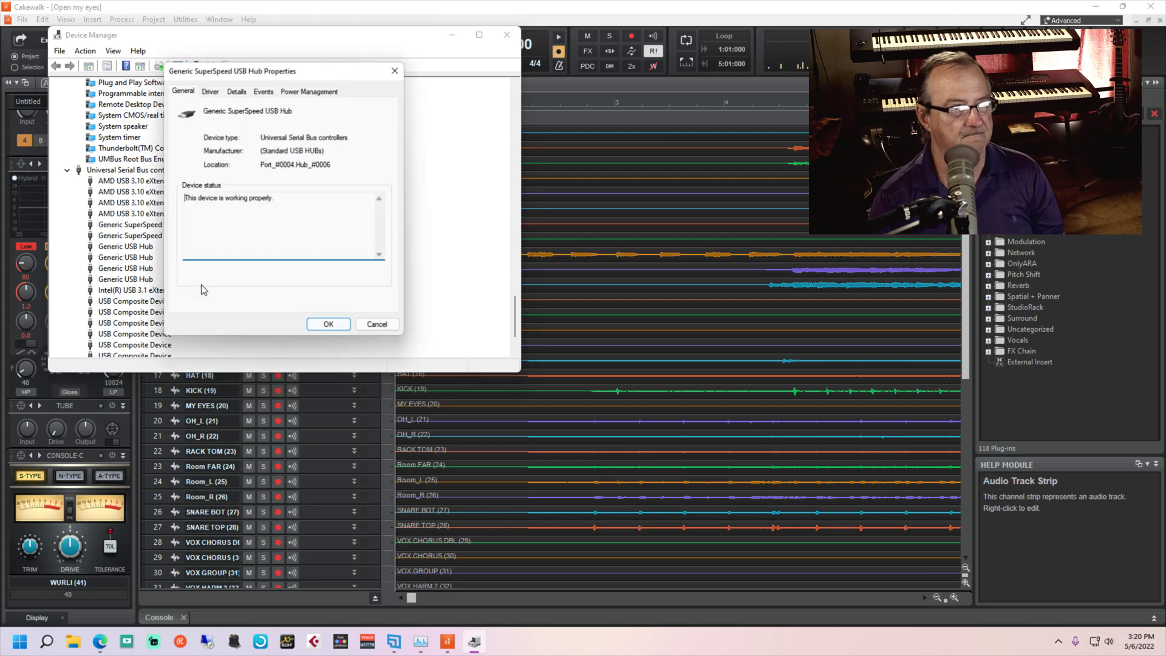
click(305, 95)
click(180, 140)
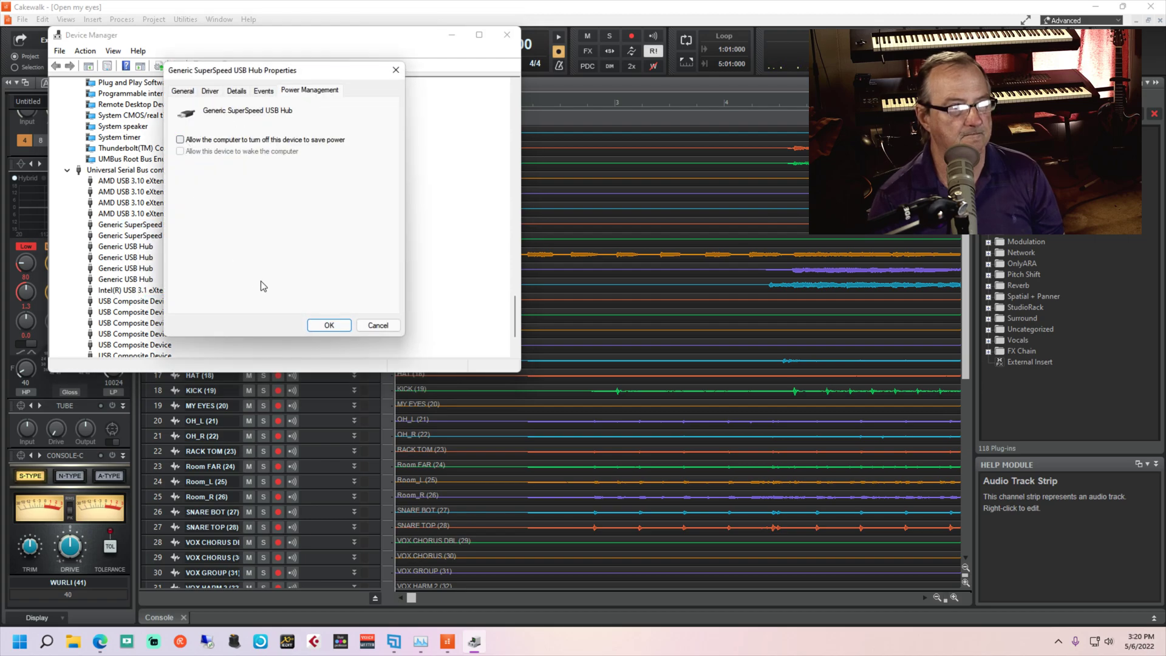
click(328, 325)
right_click(132, 239)
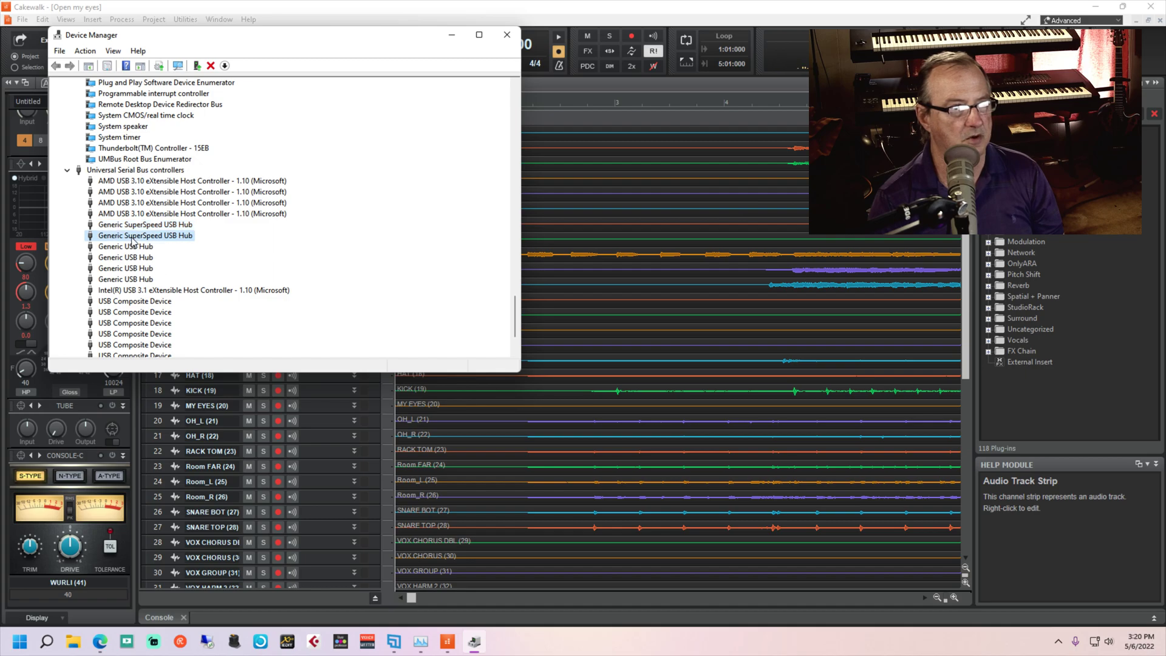
click(176, 309)
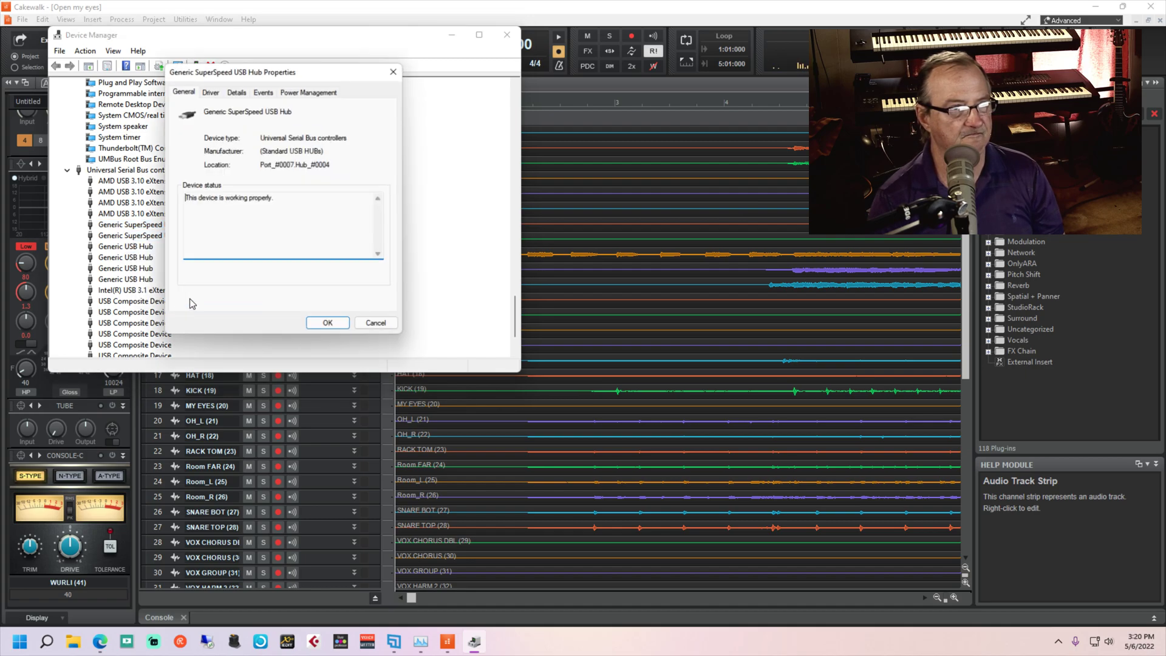
click(299, 93)
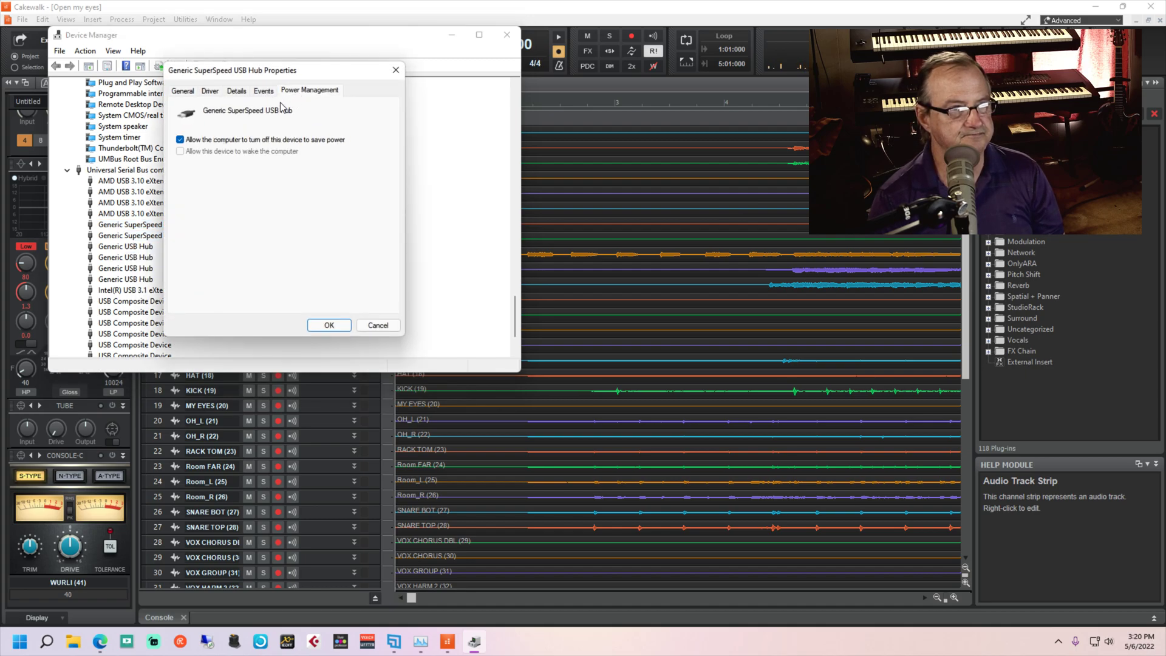
click(181, 140)
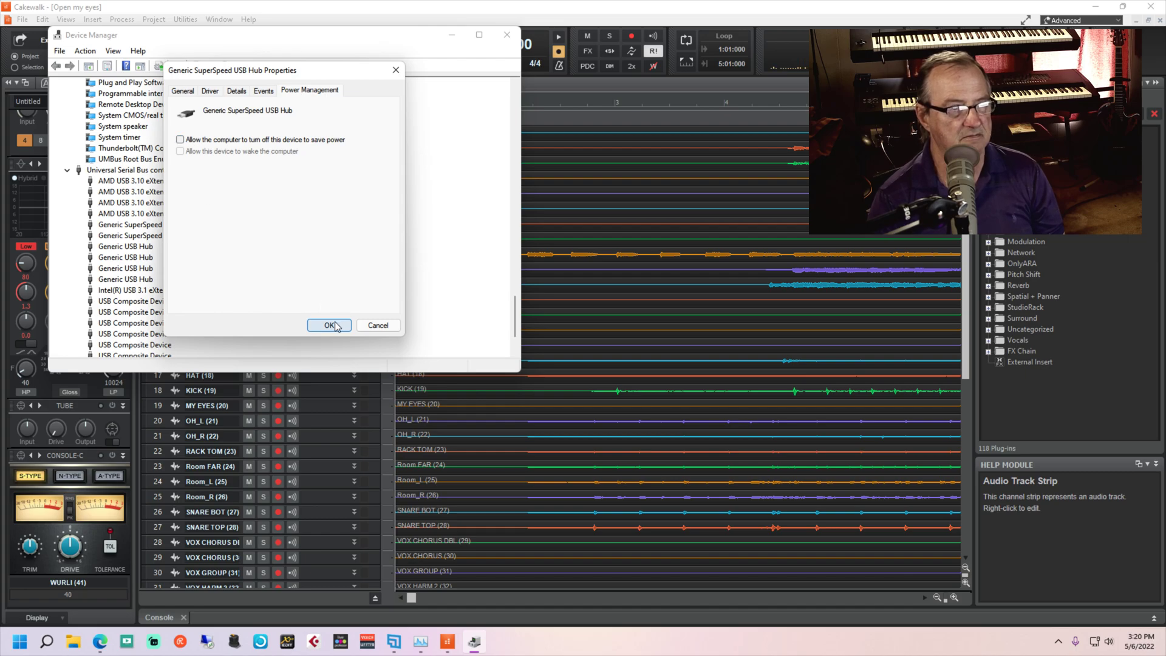
click(335, 327)
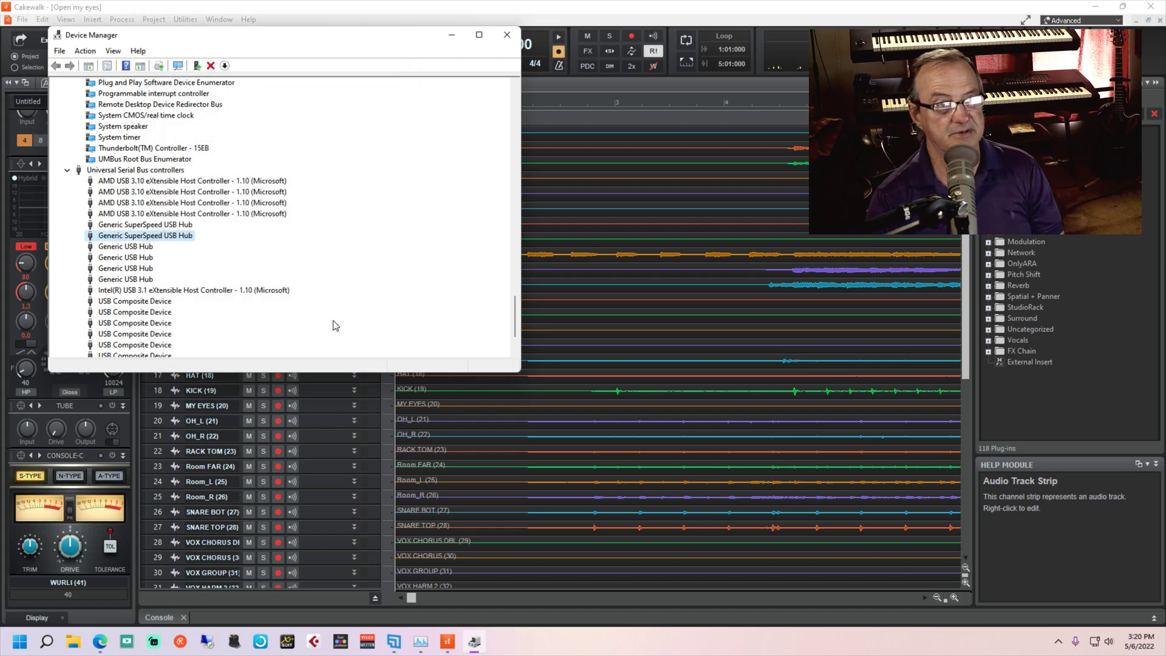
Step: Inspect the first Generic USB Hub, then disable power saving on the second Generic USB Hub
click(124, 247)
right_click(126, 248)
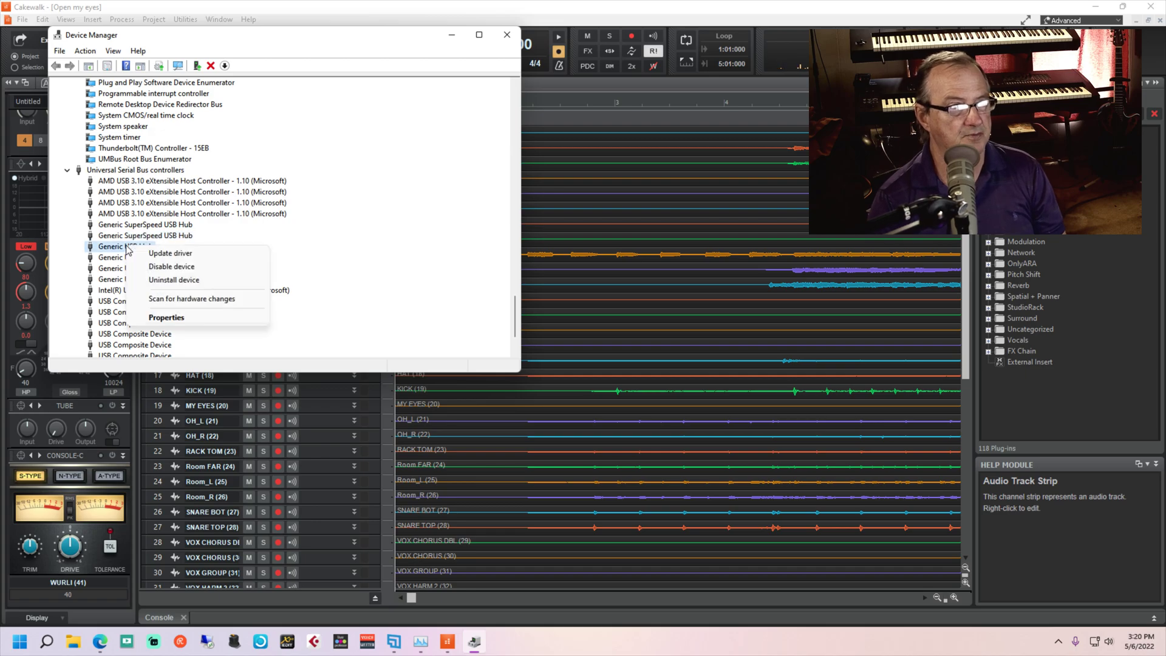
click(152, 320)
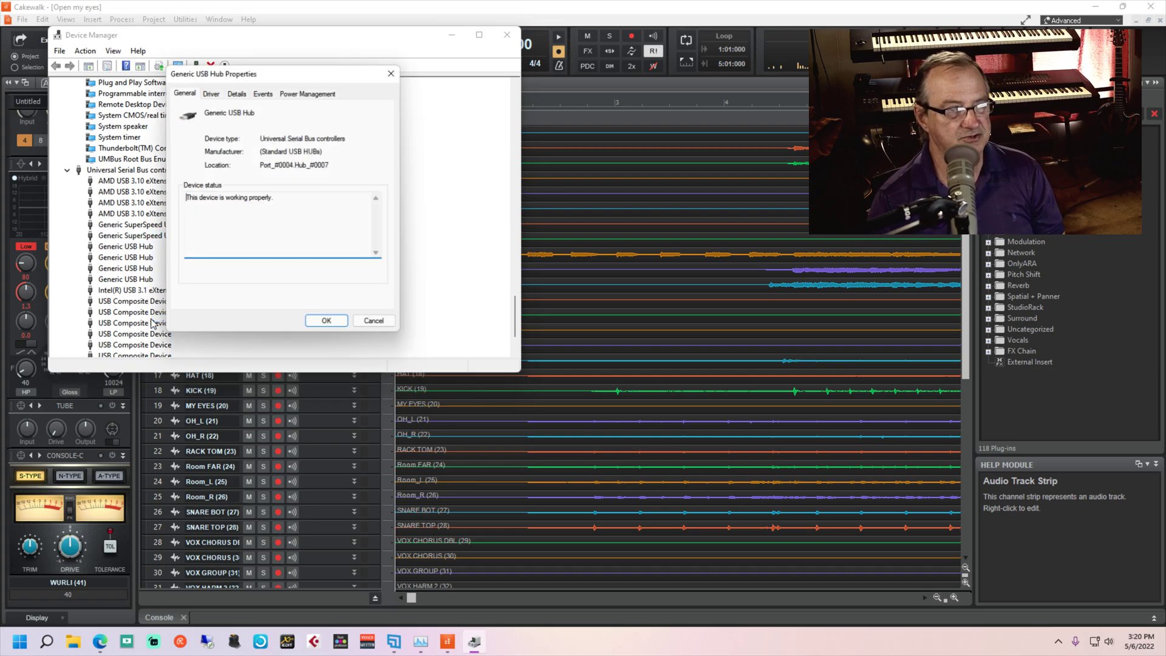
click(301, 93)
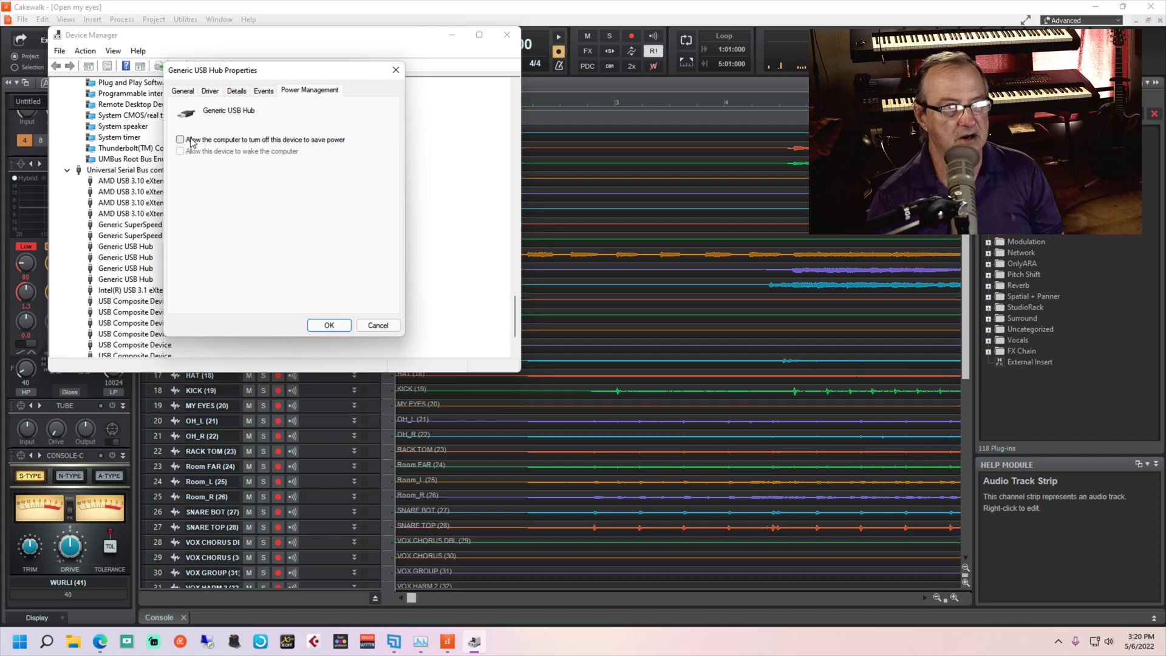
click(329, 325)
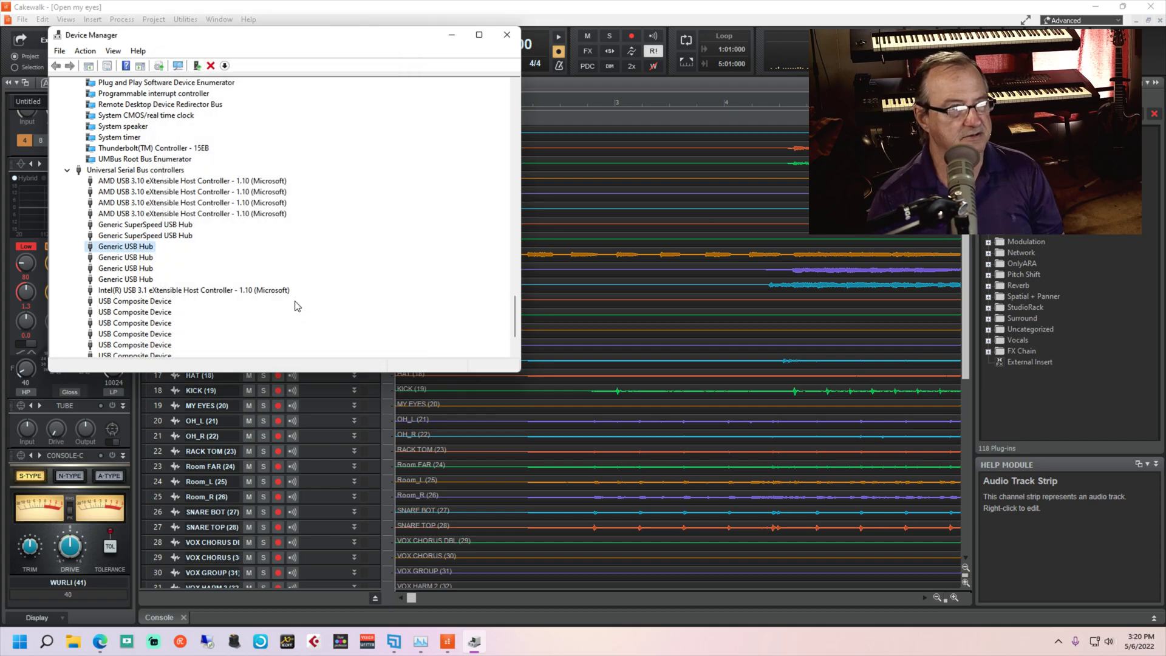
right_click(144, 257)
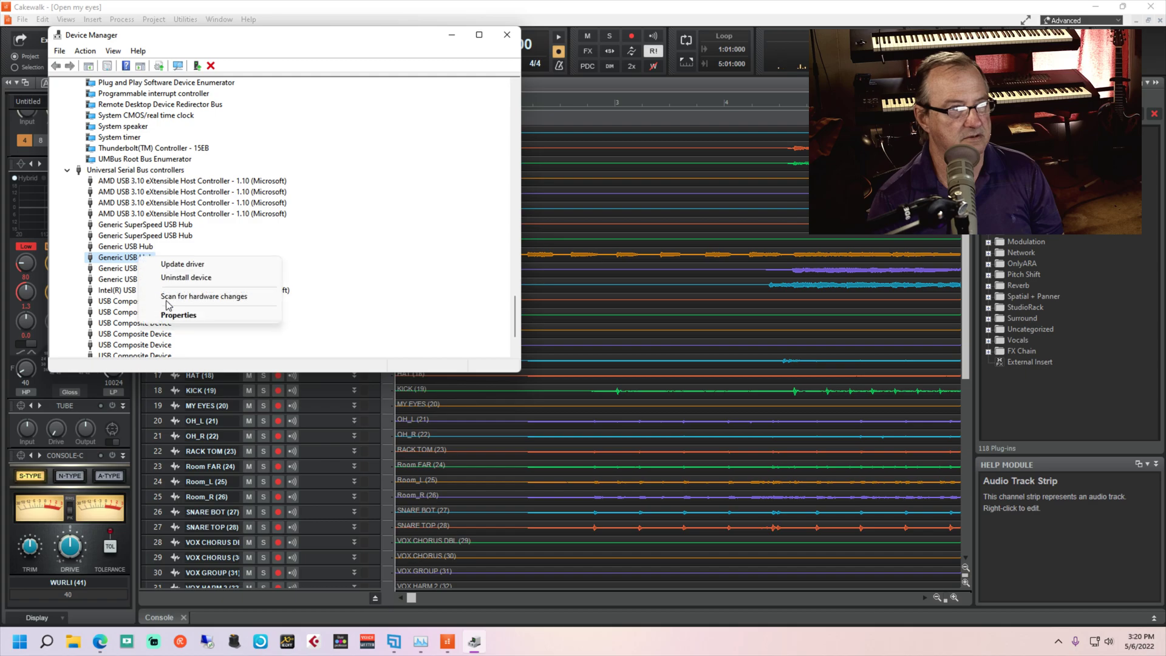
click(173, 315)
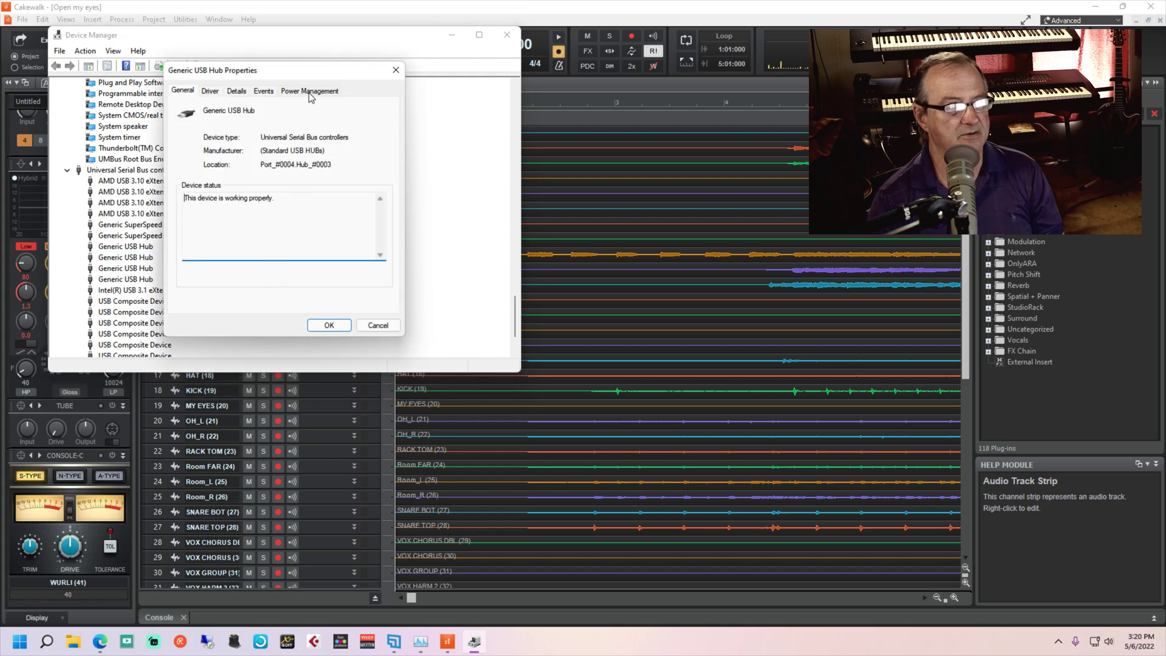
click(309, 91)
click(180, 139)
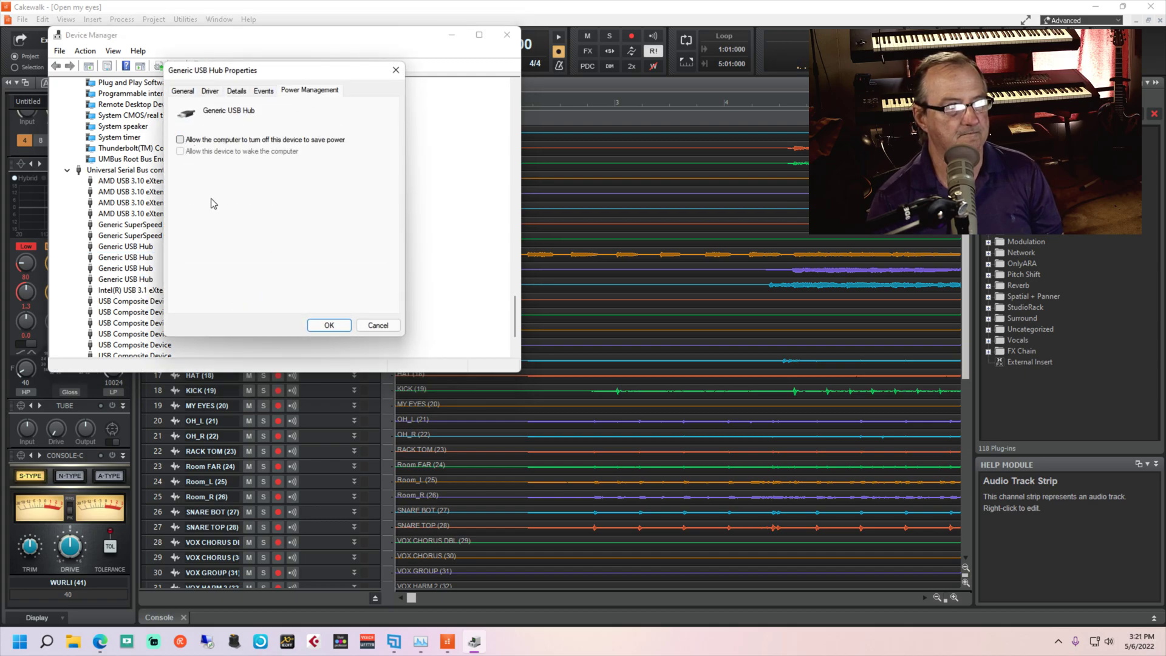
click(328, 325)
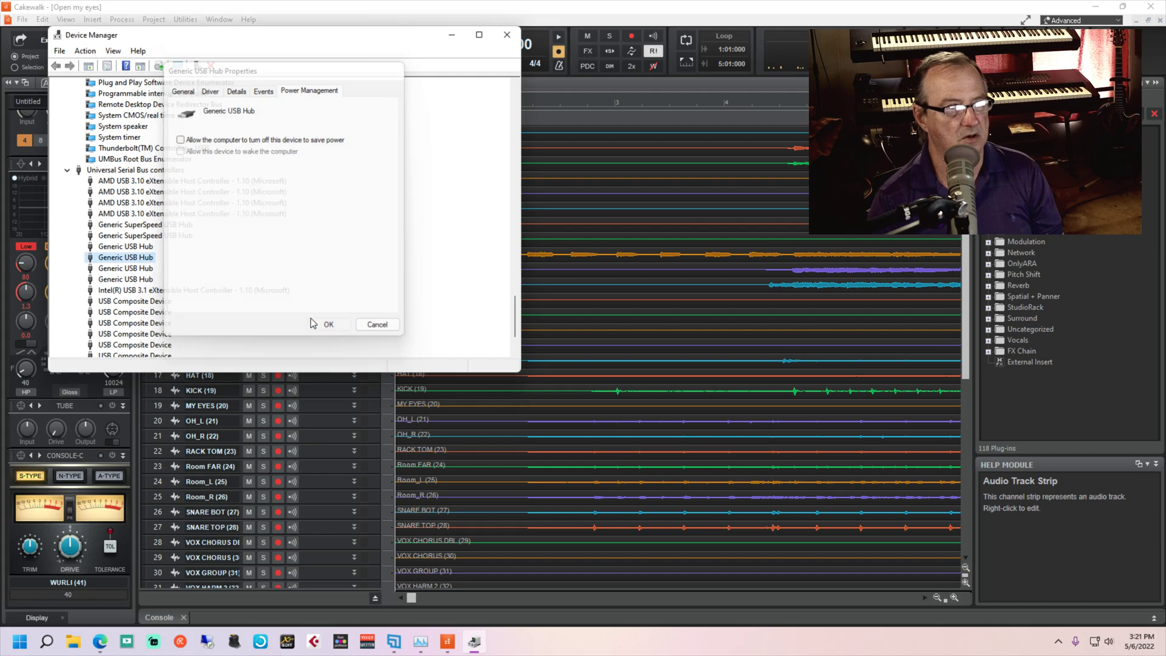
Step: Inspect the third Generic USB Hub, then disable power saving on the next Generic USB Hub
right_click(126, 271)
click(159, 341)
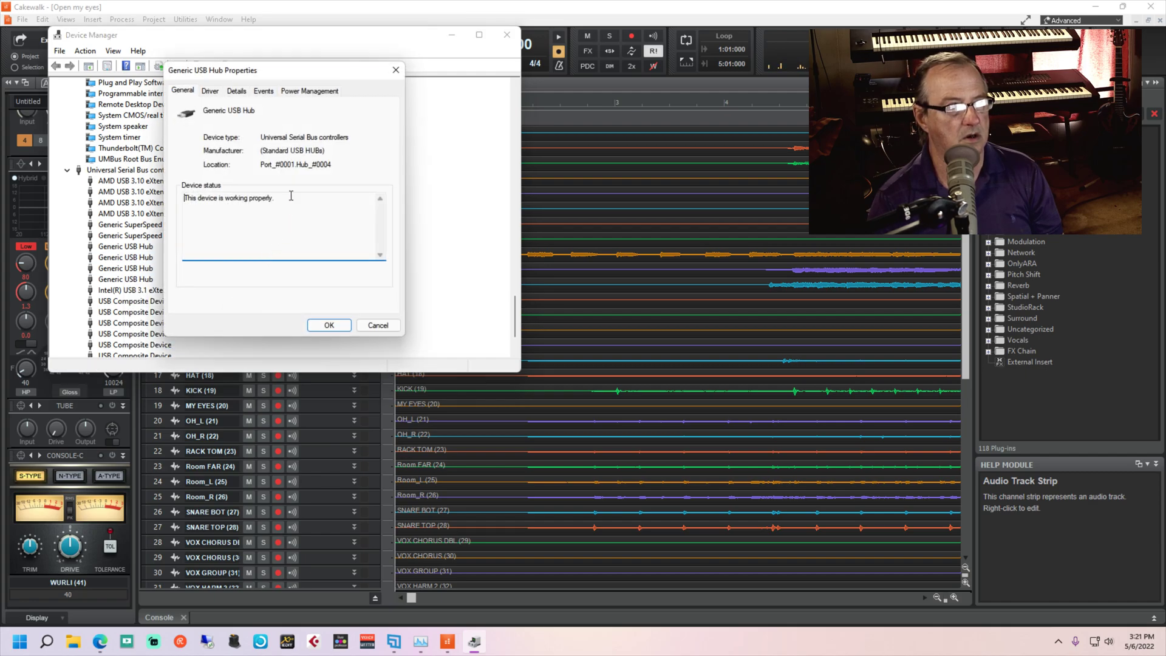
click(307, 91)
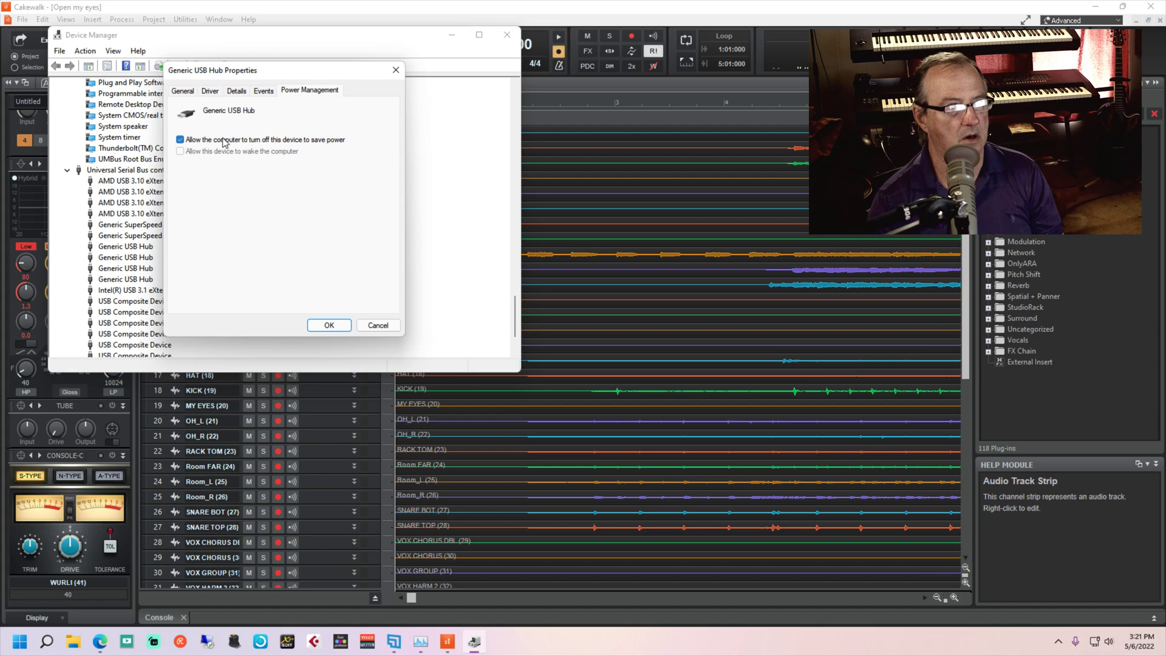
click(322, 325)
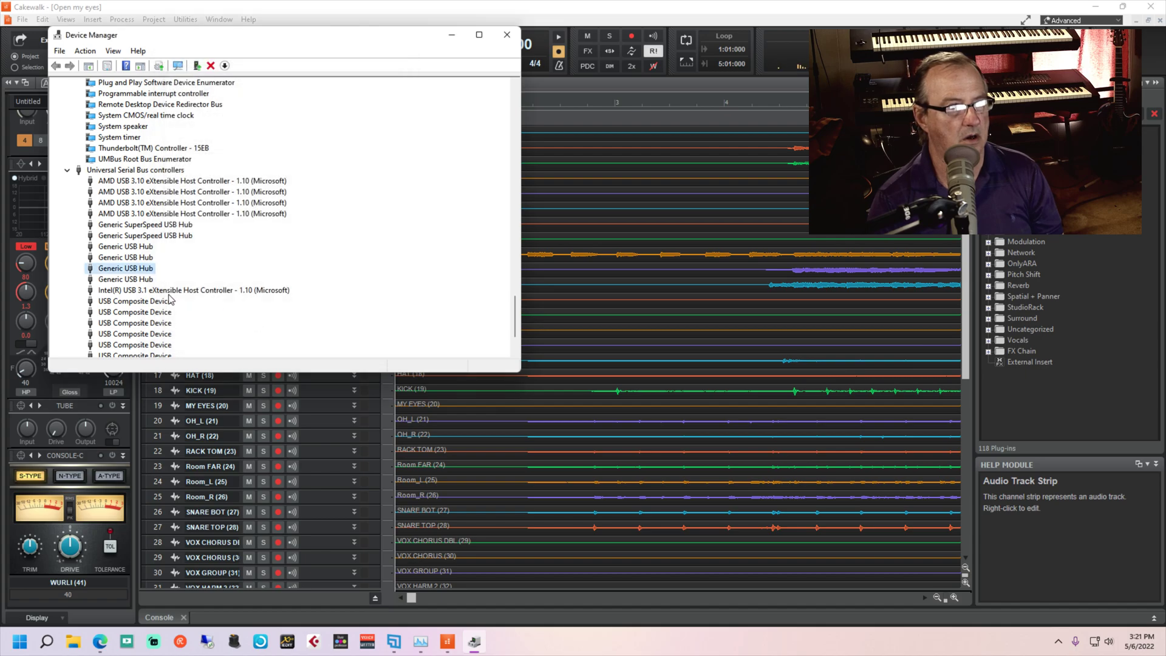
right_click(135, 282)
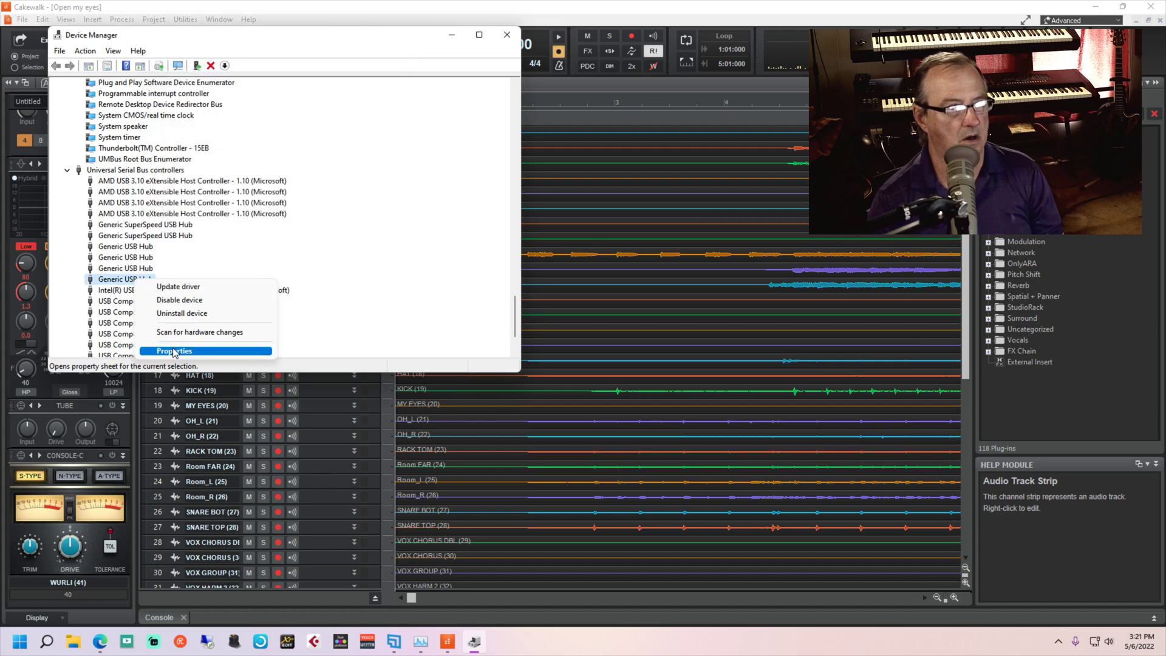
click(176, 350)
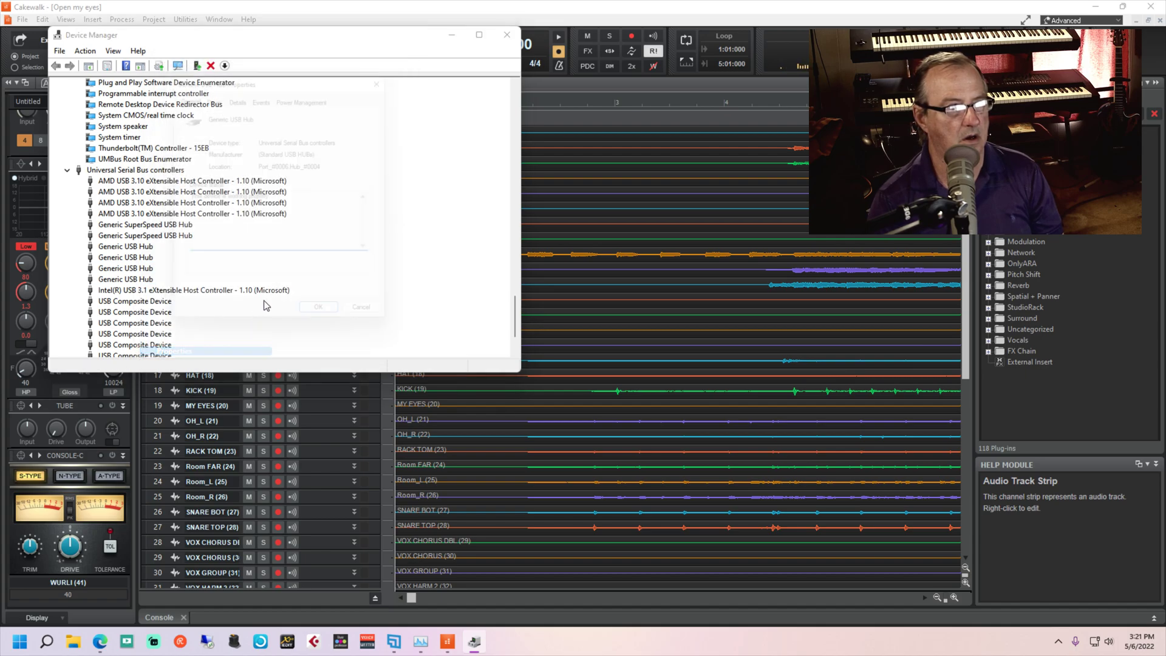
click(312, 91)
click(238, 140)
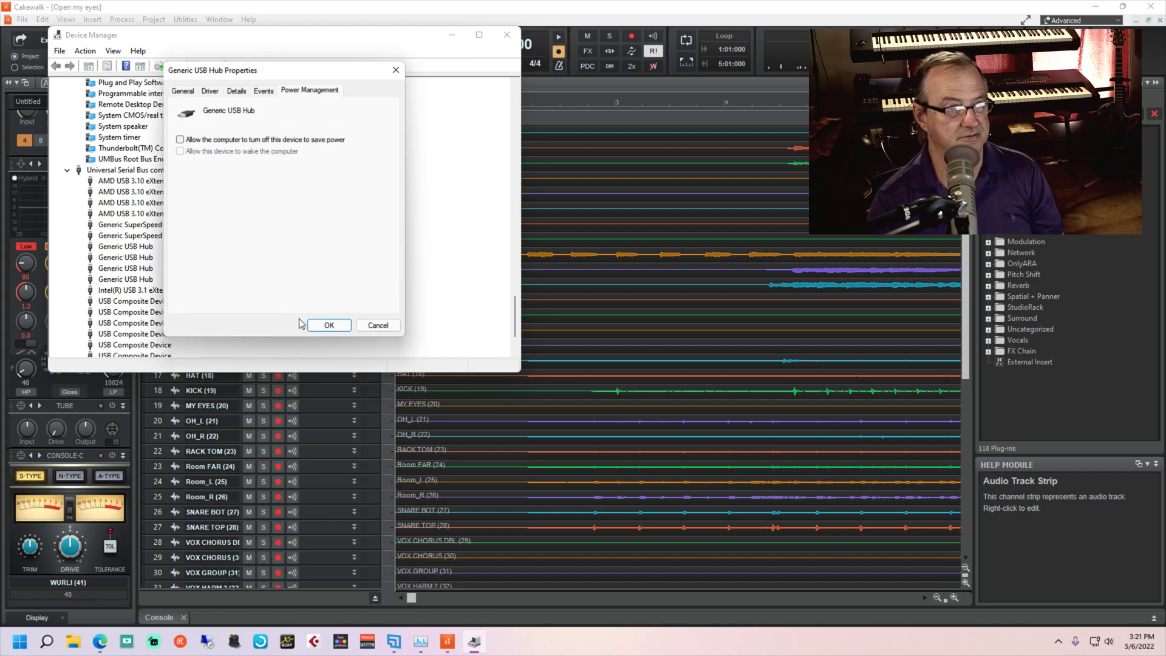
click(328, 325)
Step: Disable power saving on the Intel USB 3.1 host controller
click(136, 291)
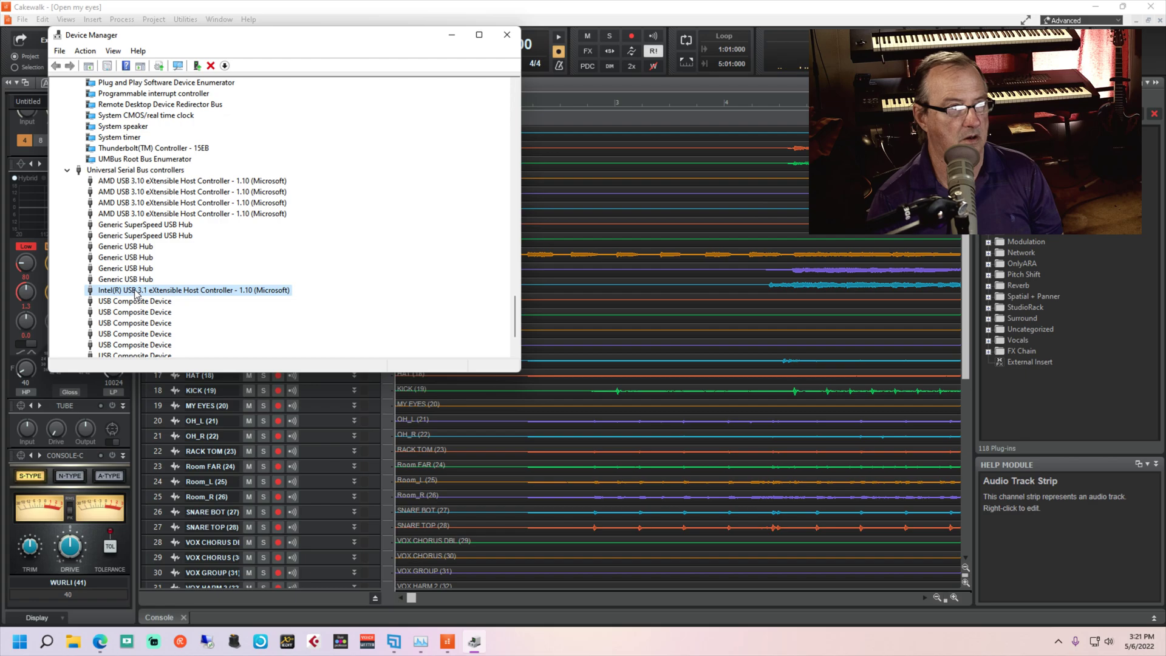
right_click(136, 293)
click(176, 360)
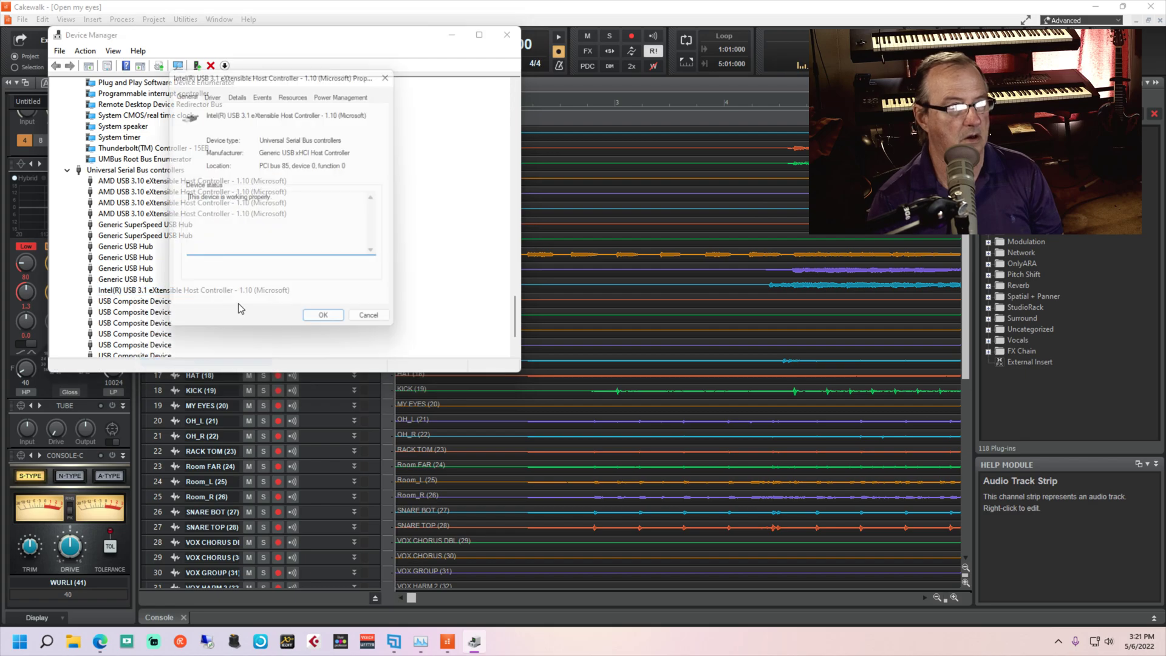
click(330, 92)
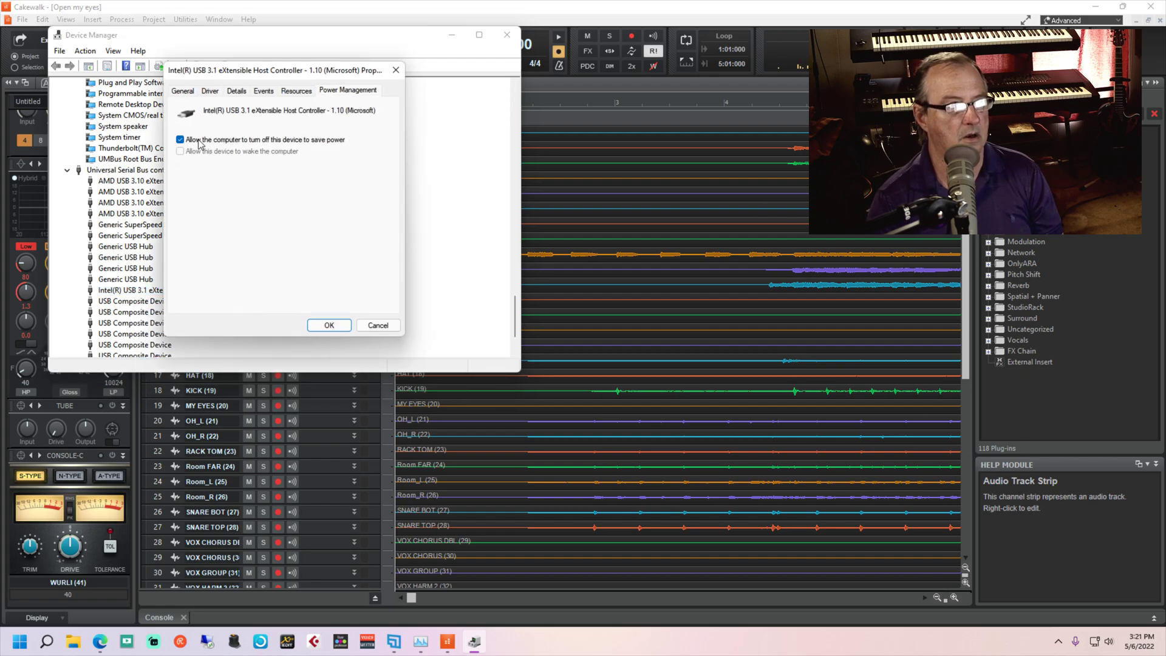
click(180, 140)
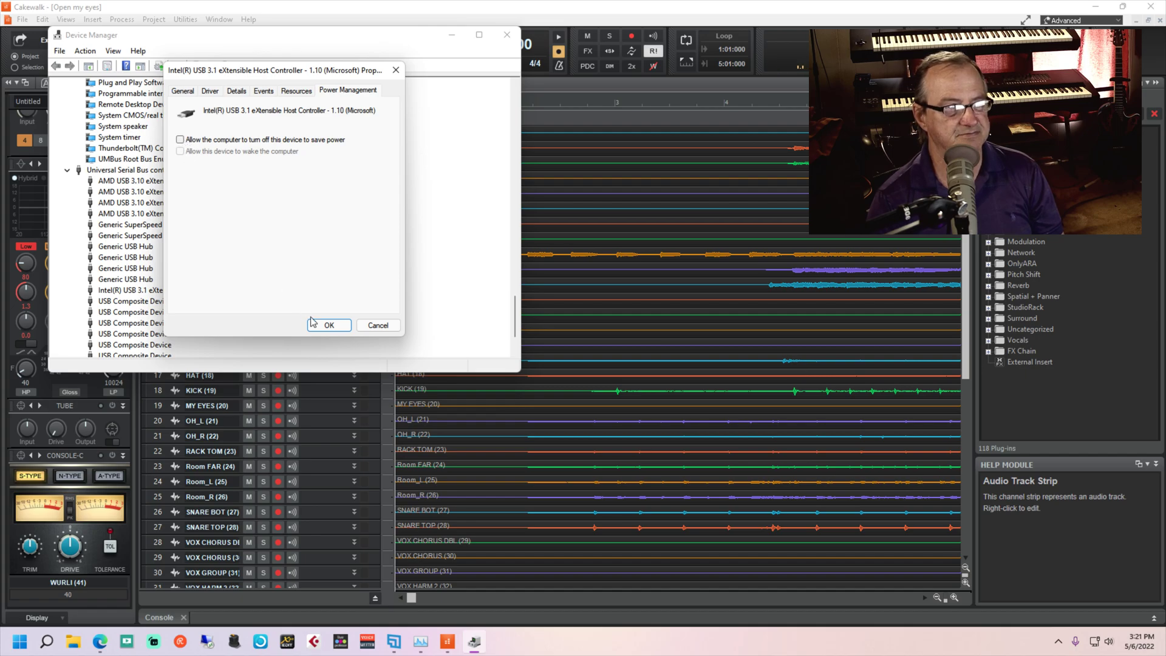
click(328, 325)
Step: Open the two USB Composite Devices' properties and close them without changes
right_click(138, 302)
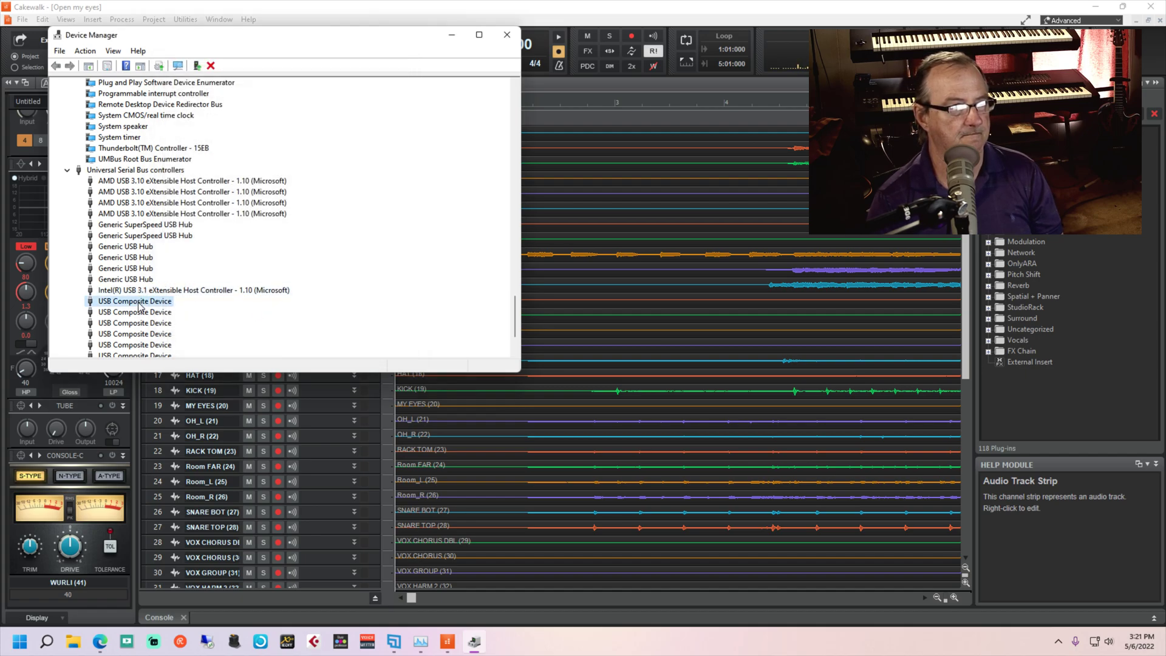
click(177, 361)
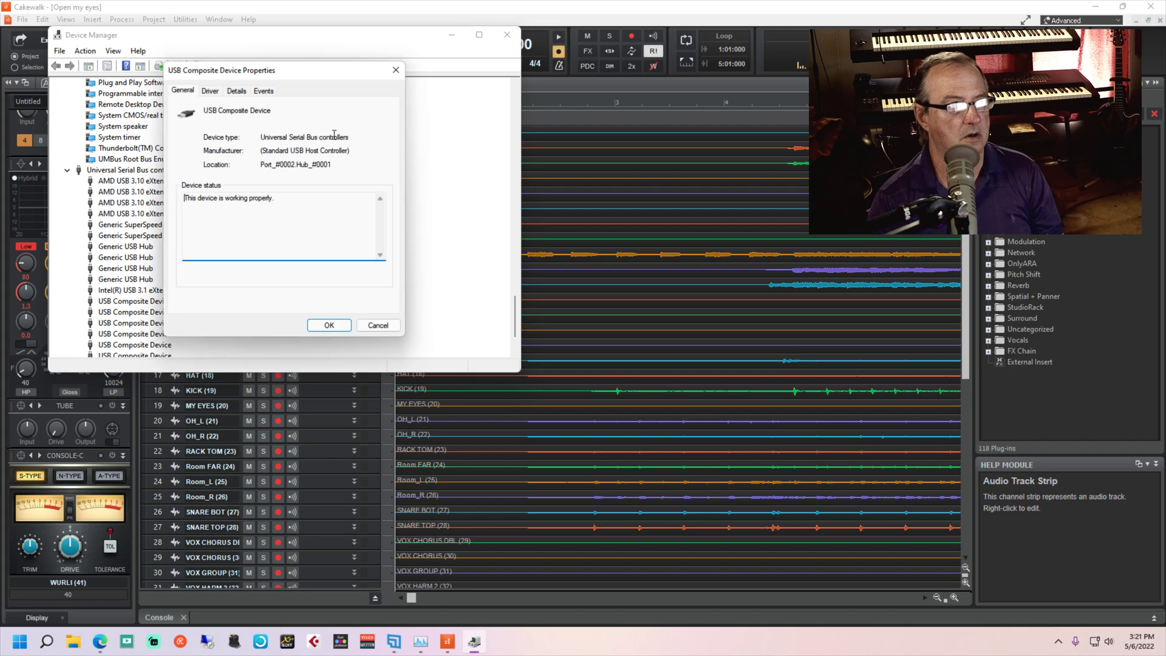
click(328, 325)
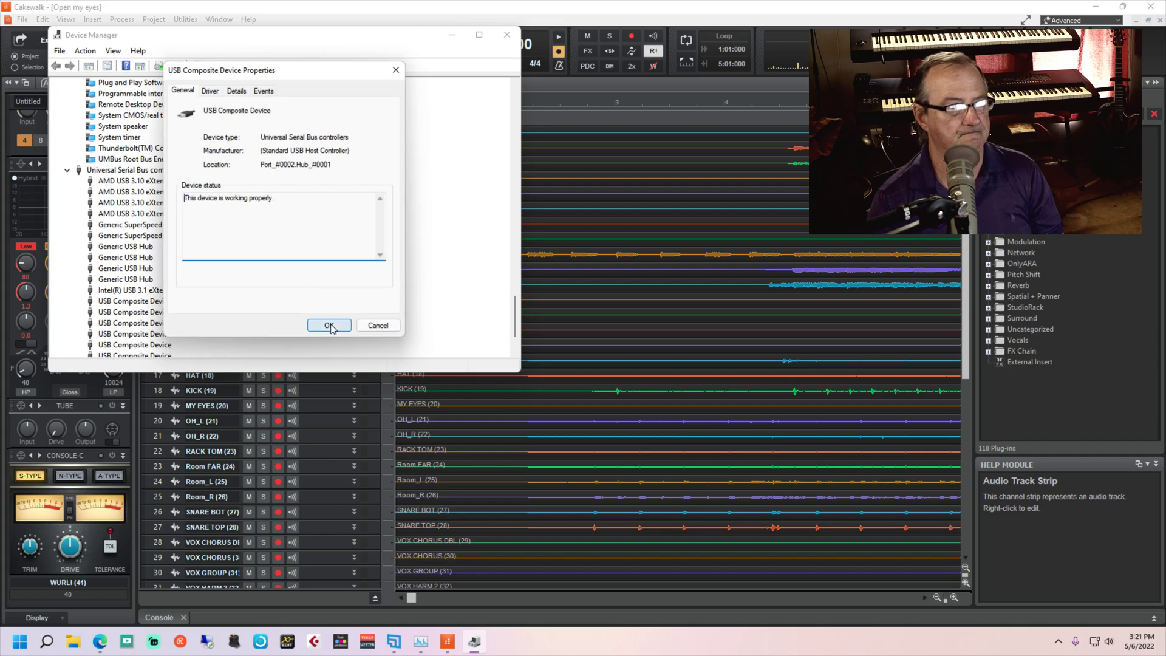
right_click(149, 314)
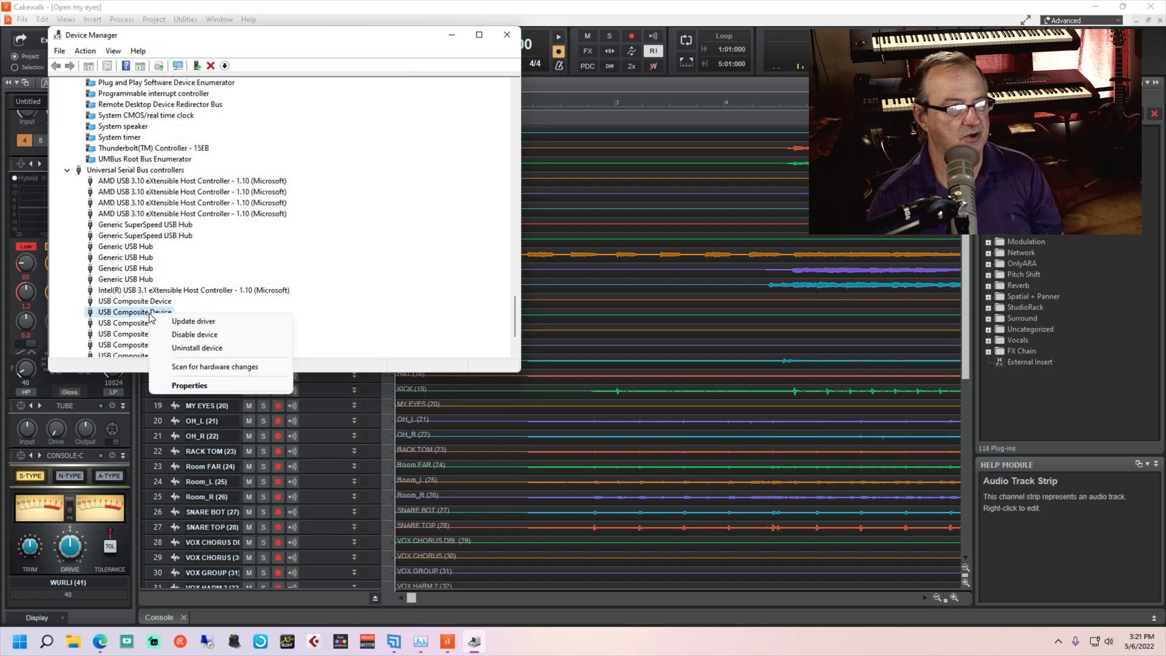
click(190, 384)
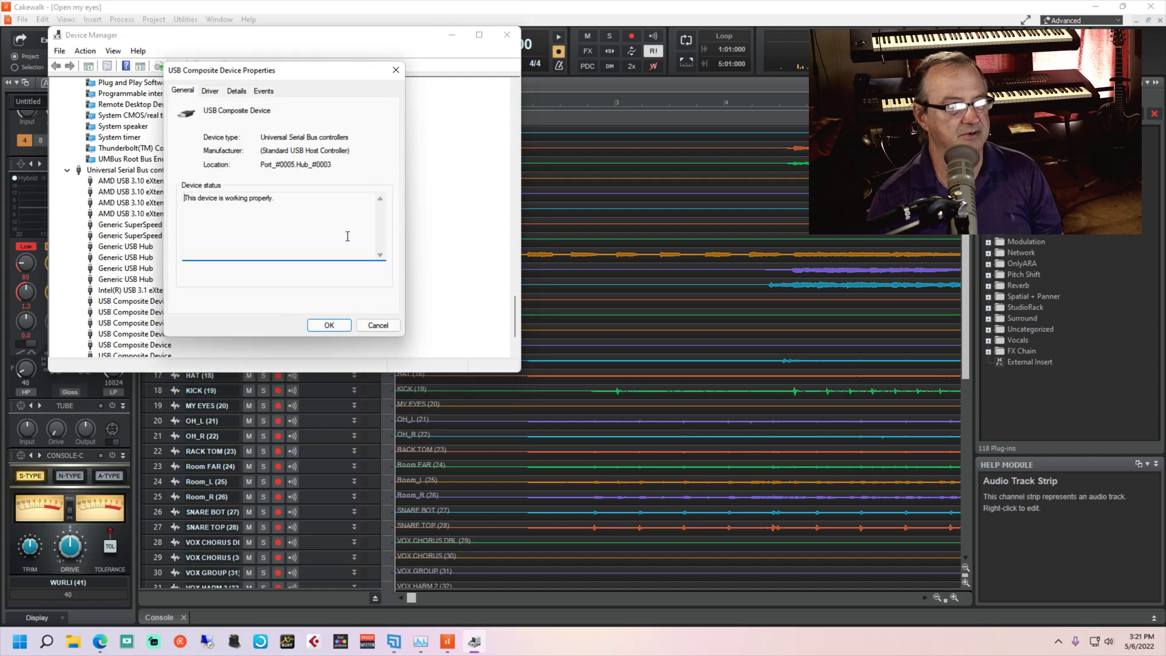
click(378, 325)
Step: Disable power saving on the first and second USB Root Hubs (USB 3.0)
scroll(227, 314, down, 2)
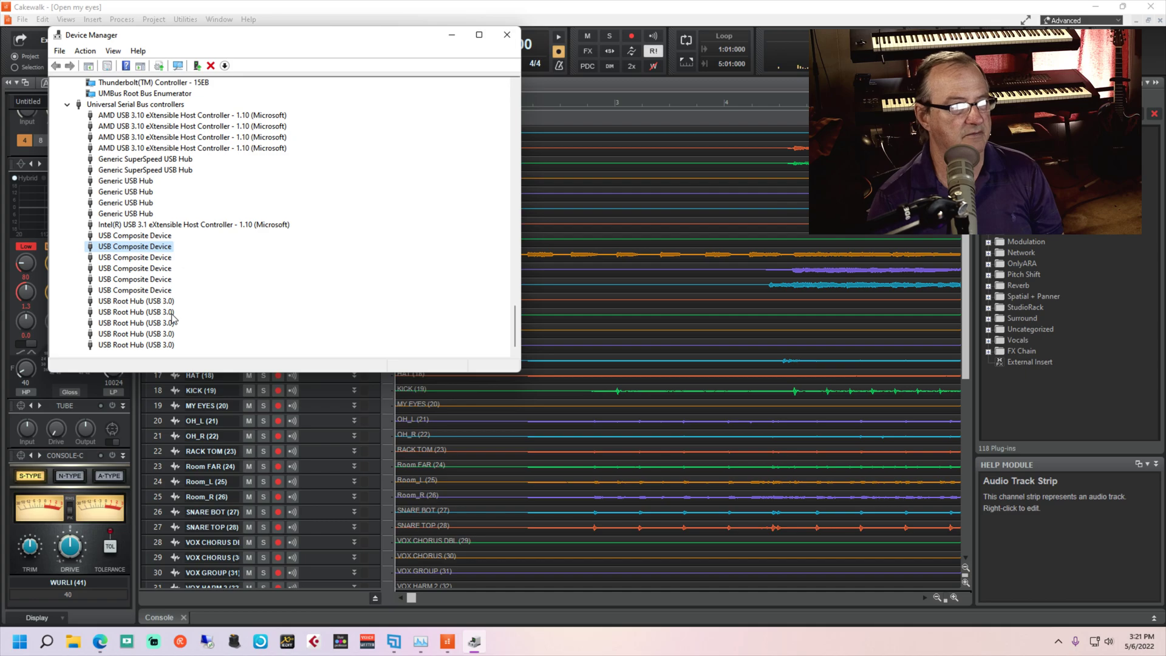
click(118, 303)
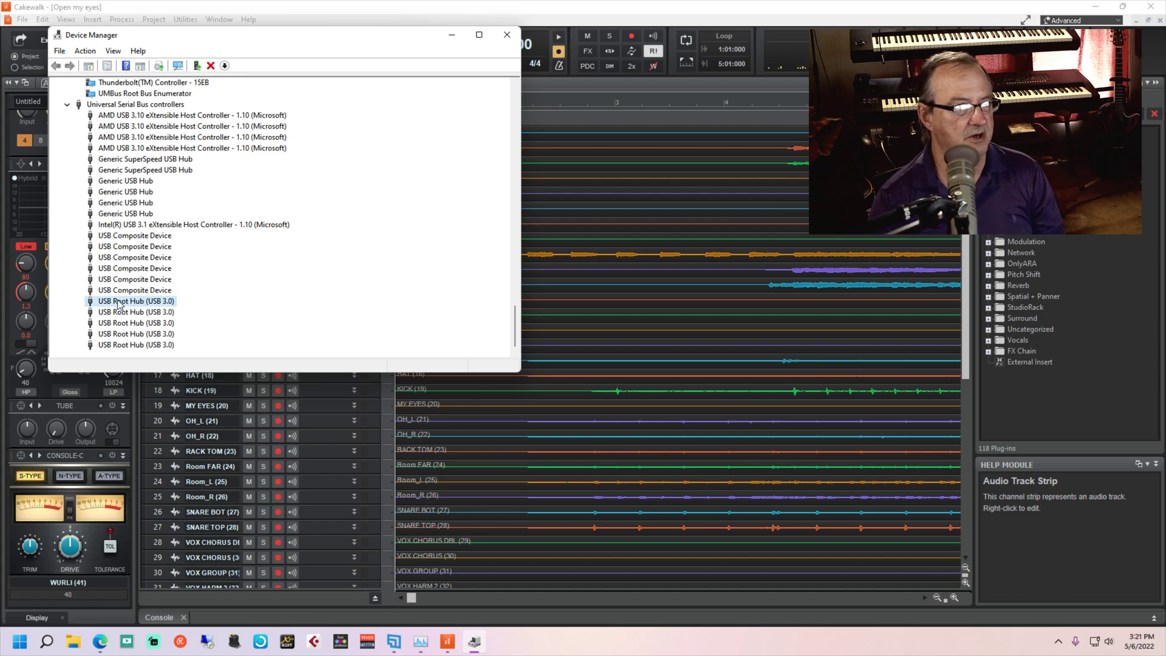
right_click(118, 303)
click(179, 374)
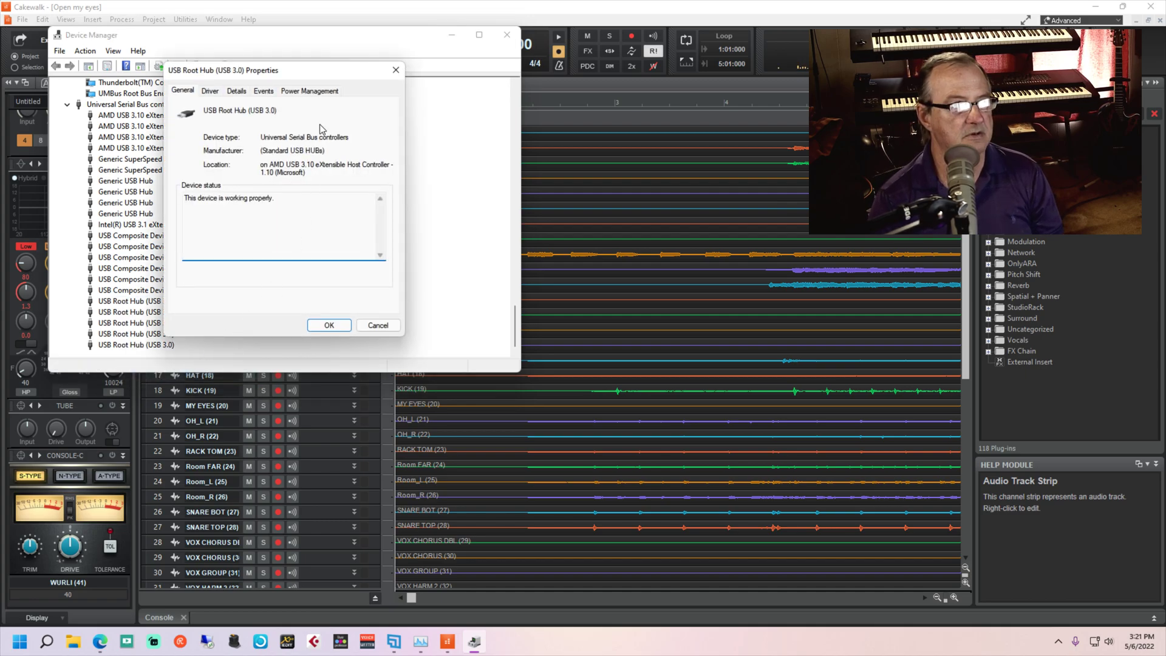
click(321, 92)
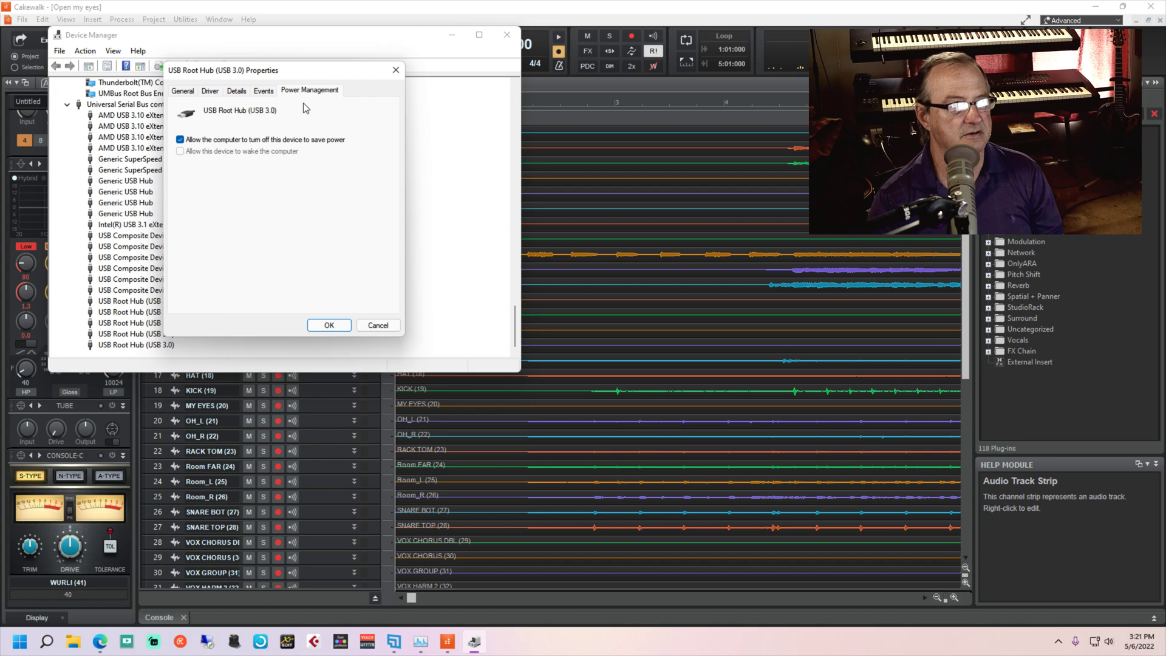
click(180, 140)
click(313, 325)
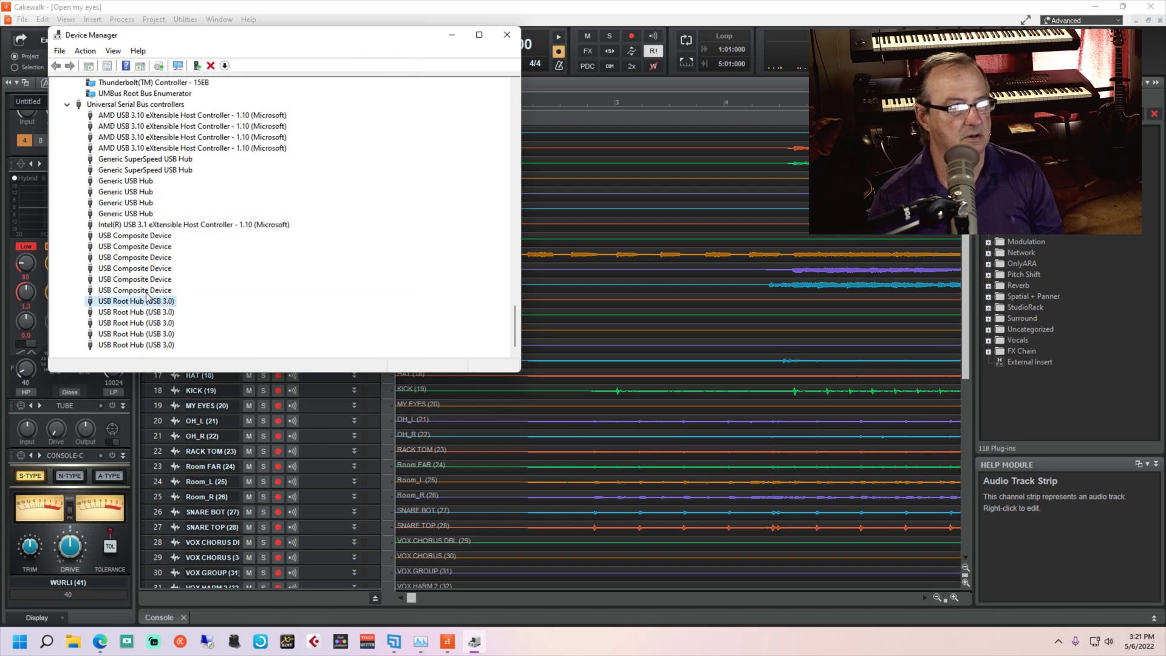
click(147, 314)
right_click(149, 312)
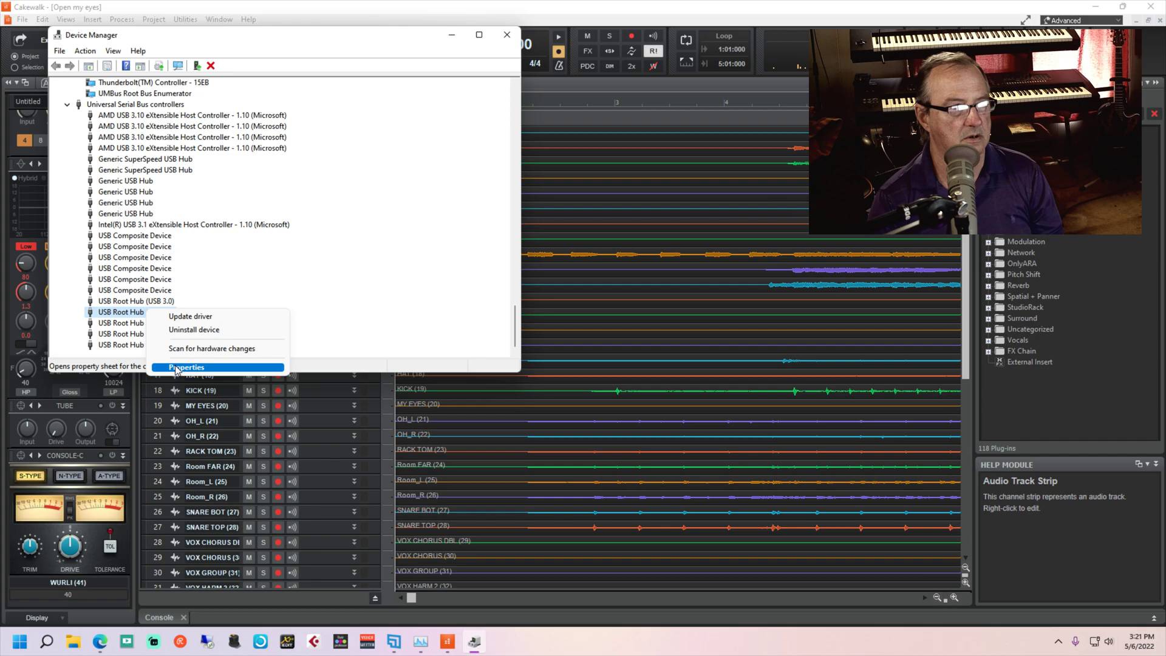
click(243, 366)
click(306, 93)
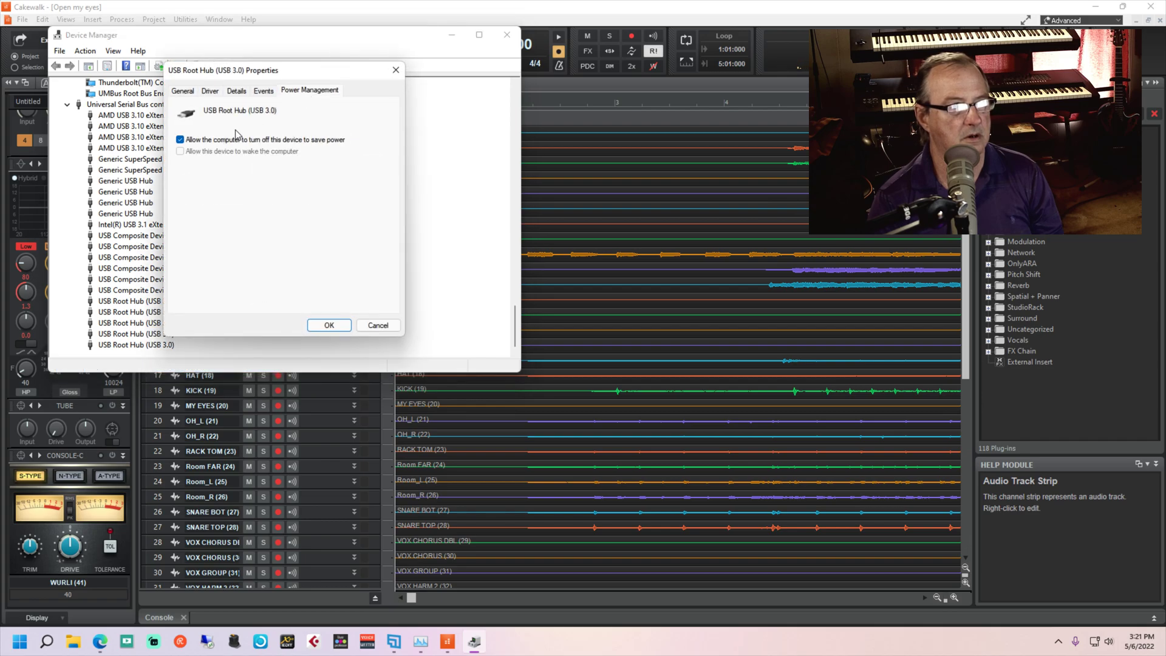
click(198, 142)
click(327, 325)
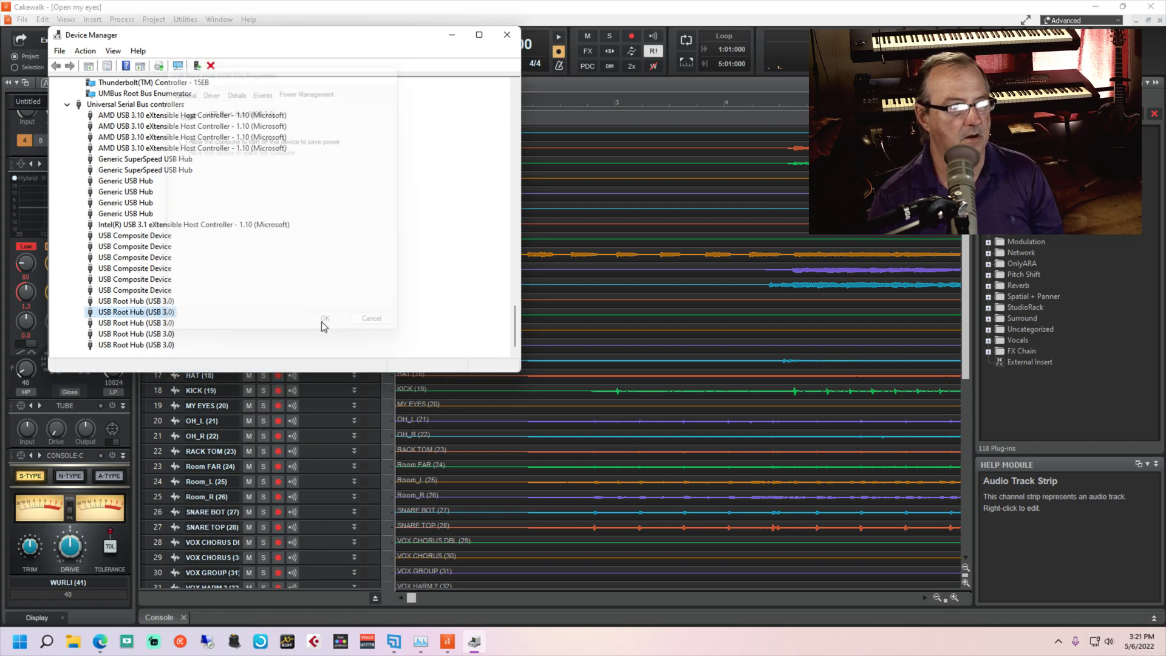
Step: Disable power saving on the third USB Root Hub and check the fourth one's power settings
right_click(139, 330)
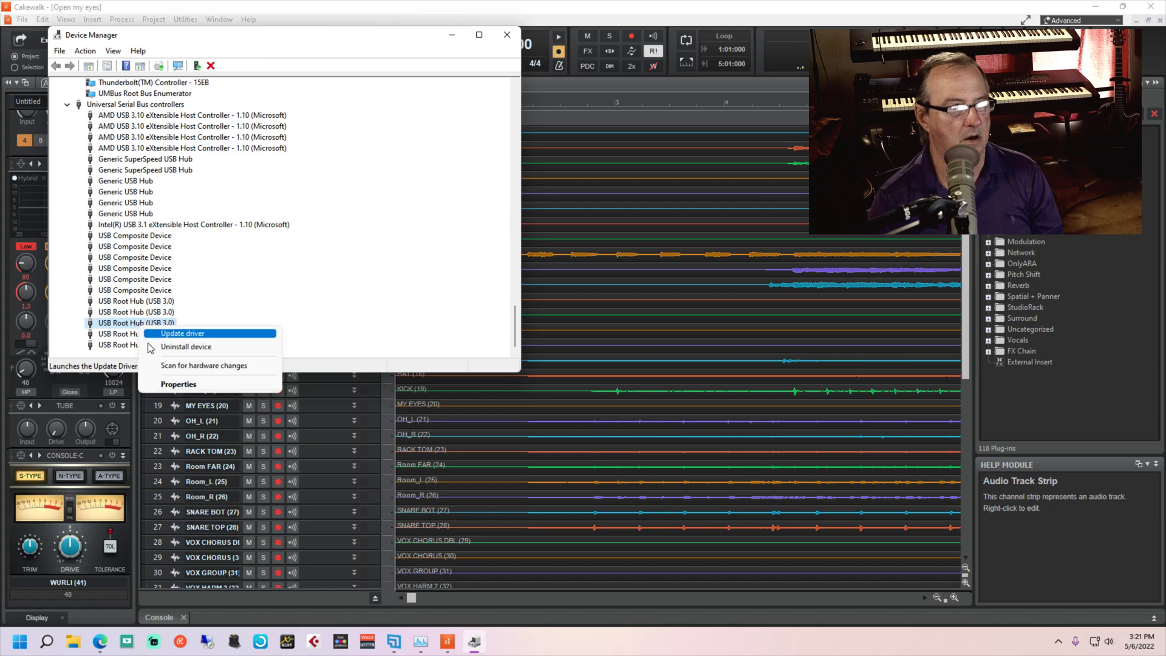
click(200, 385)
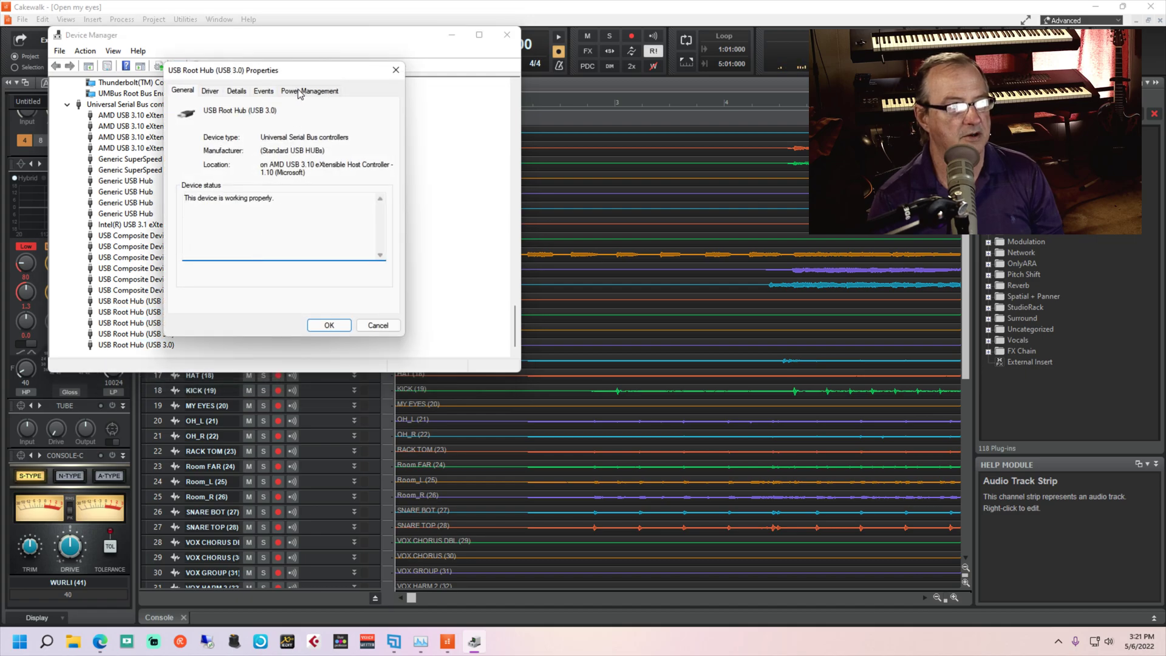
click(309, 91)
click(187, 145)
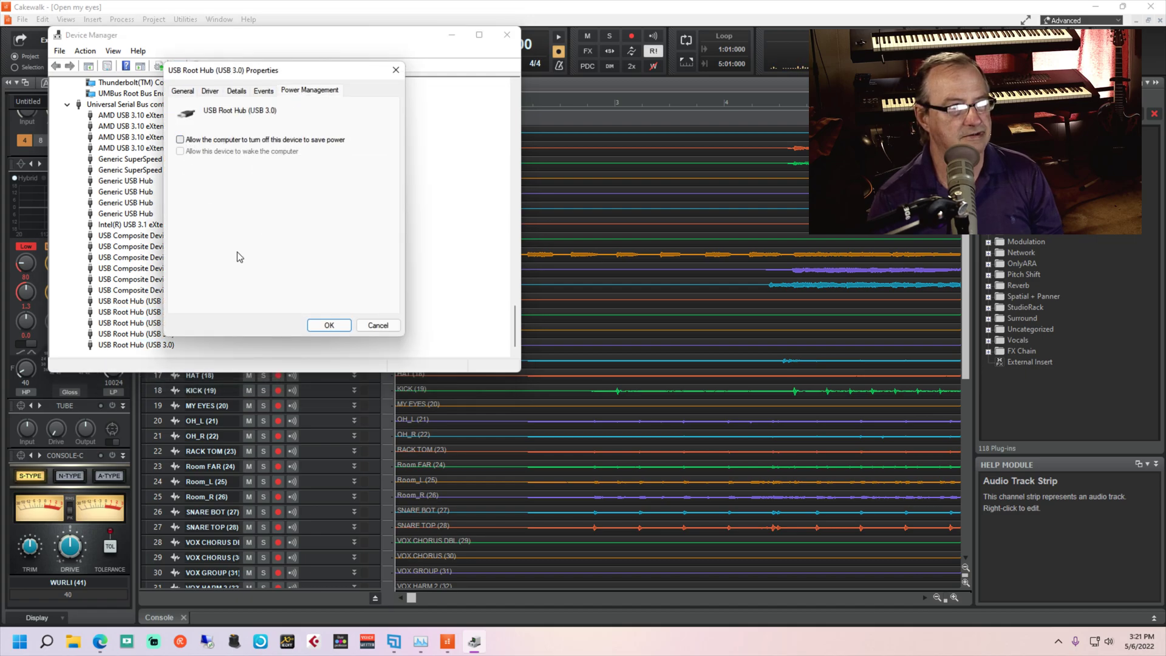
click(322, 328)
right_click(165, 337)
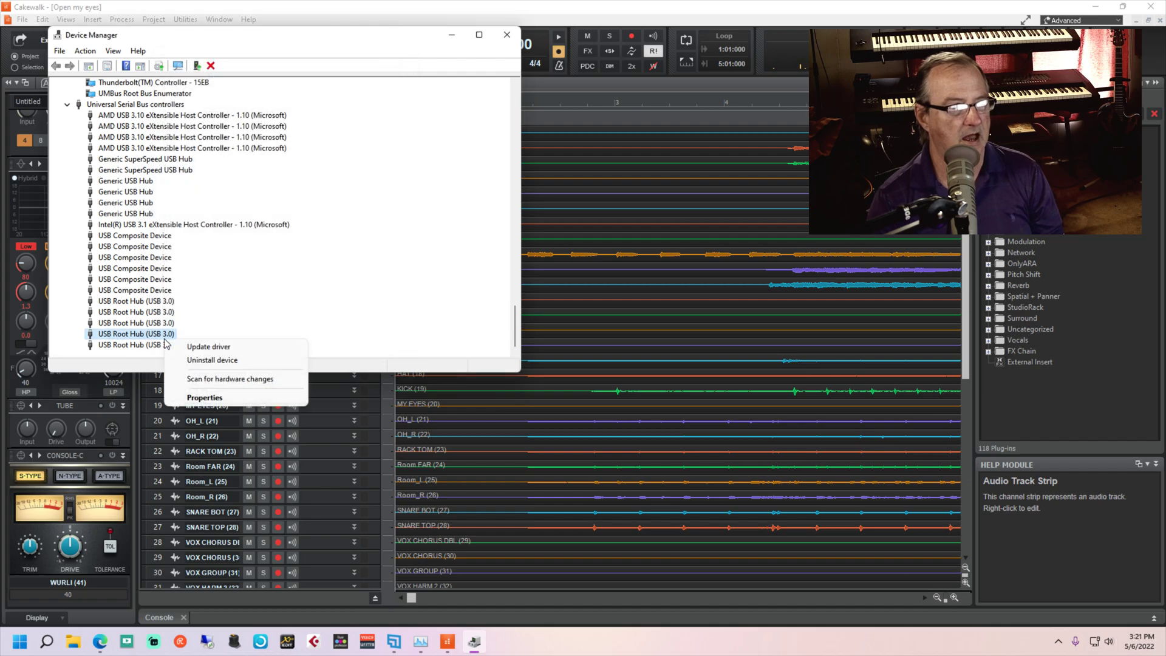
click(194, 398)
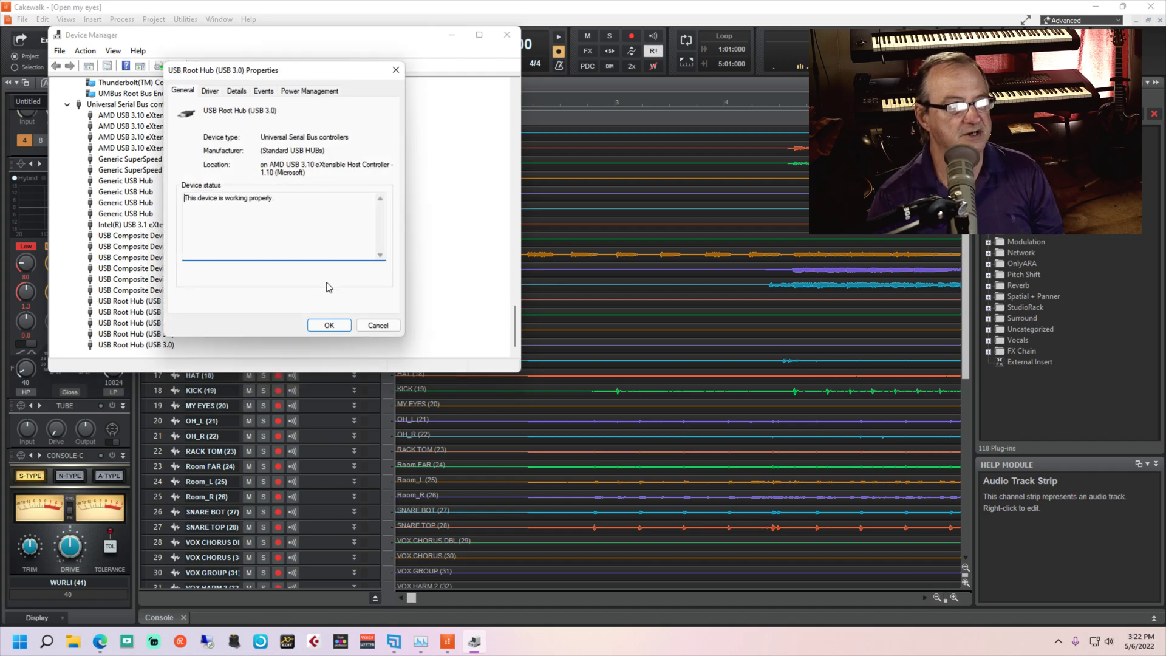
click(318, 92)
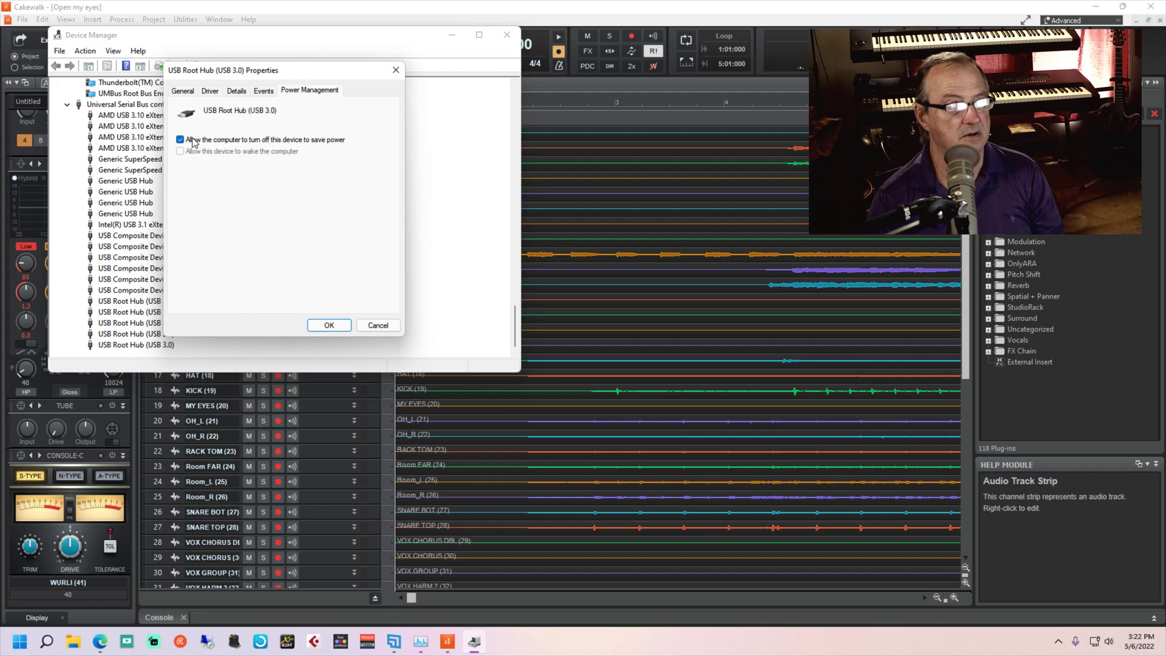
click(313, 324)
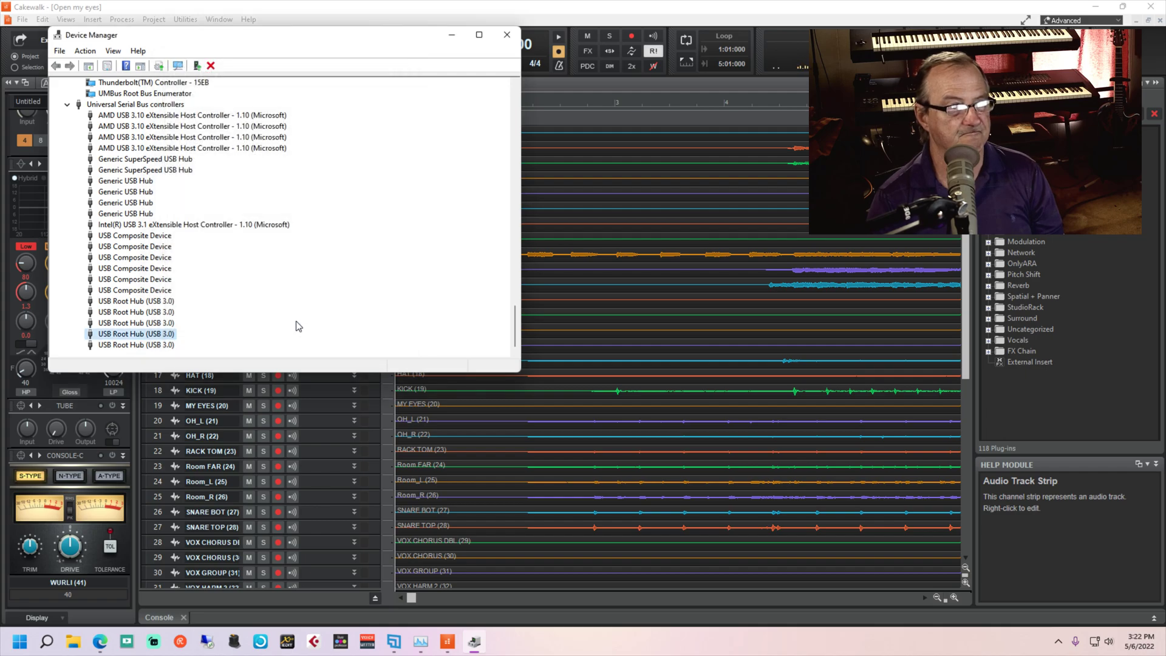
Step: Disable power saving on the last USB Root Hub (USB 3.0)
click(147, 345)
right_click(148, 344)
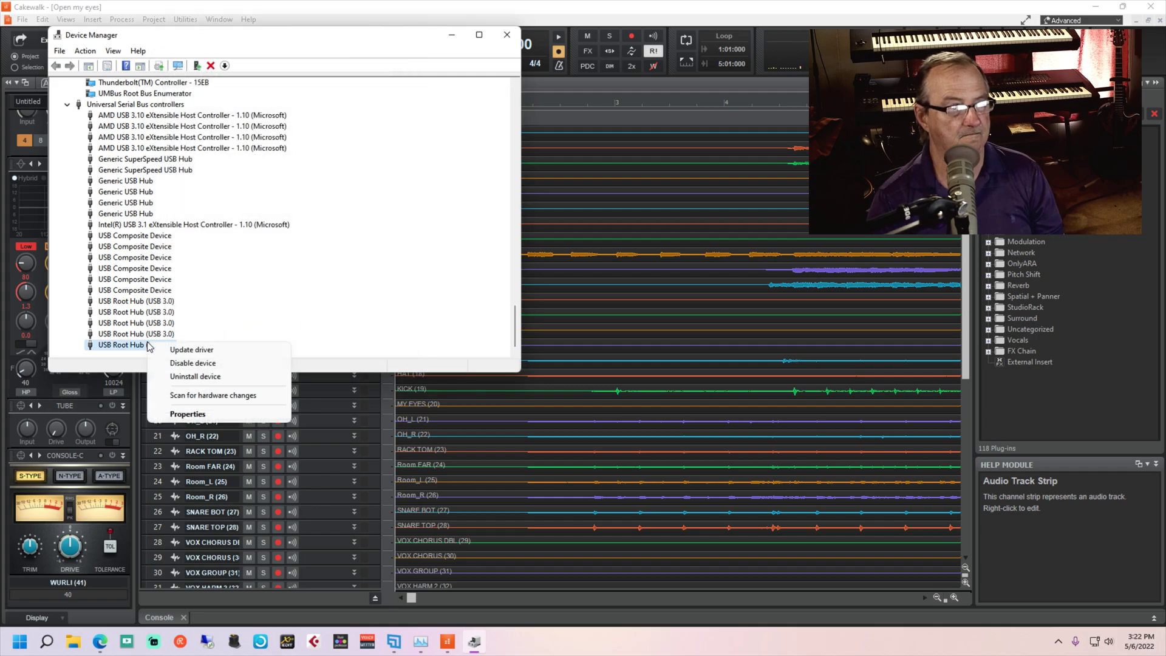
click(182, 414)
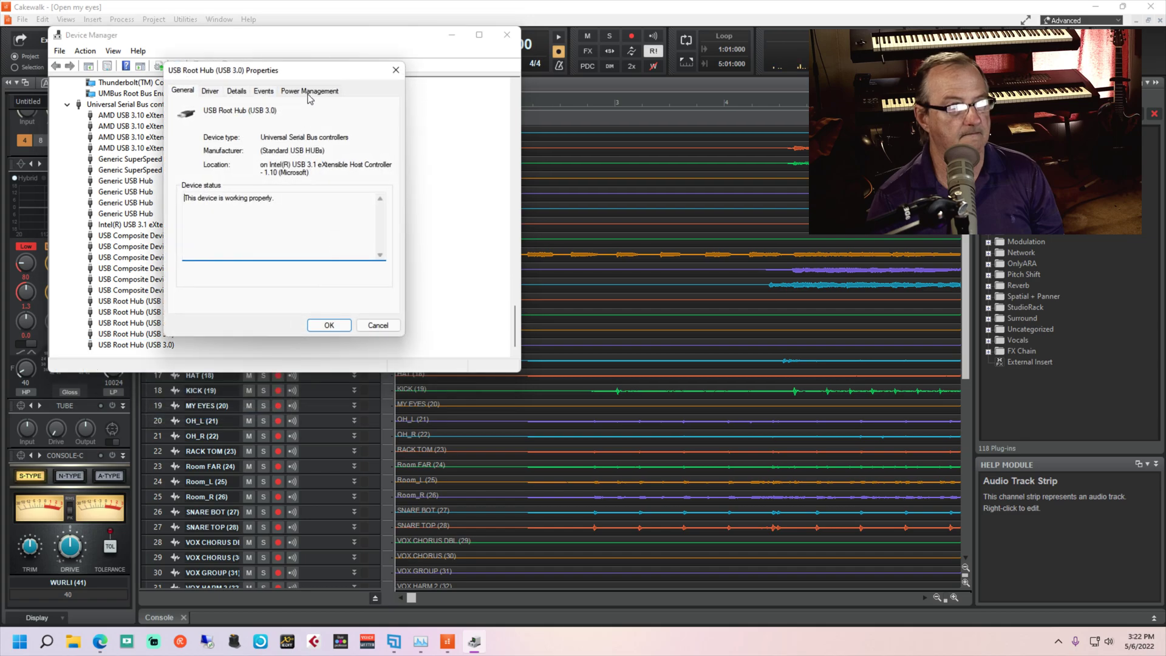
click(309, 91)
click(221, 140)
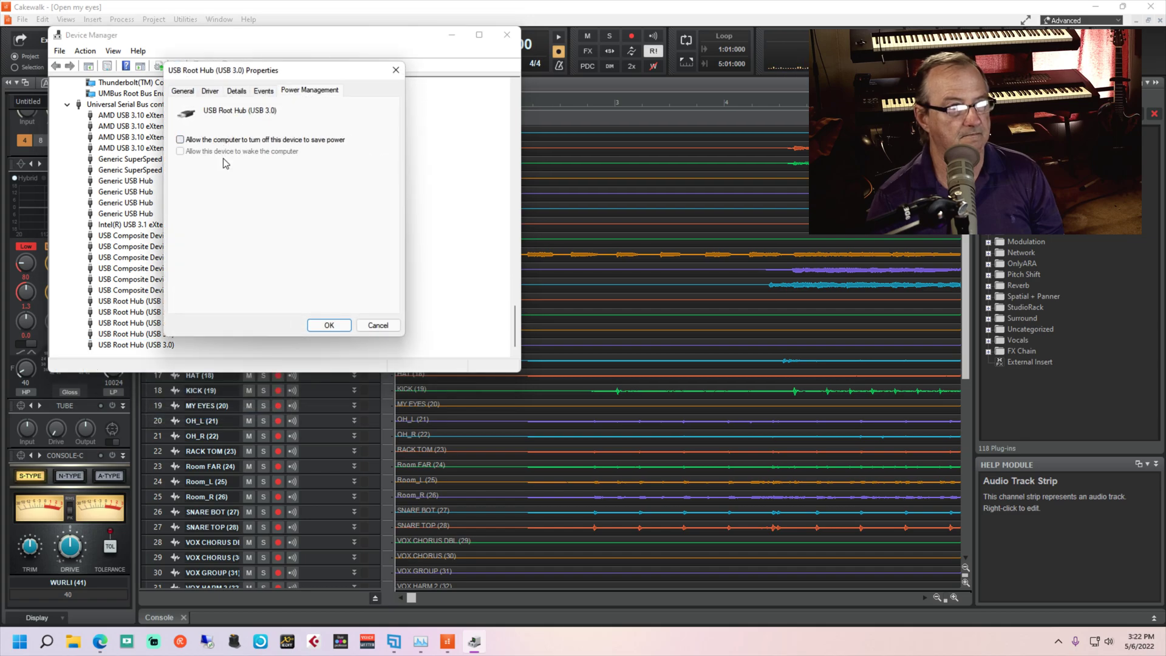
click(329, 326)
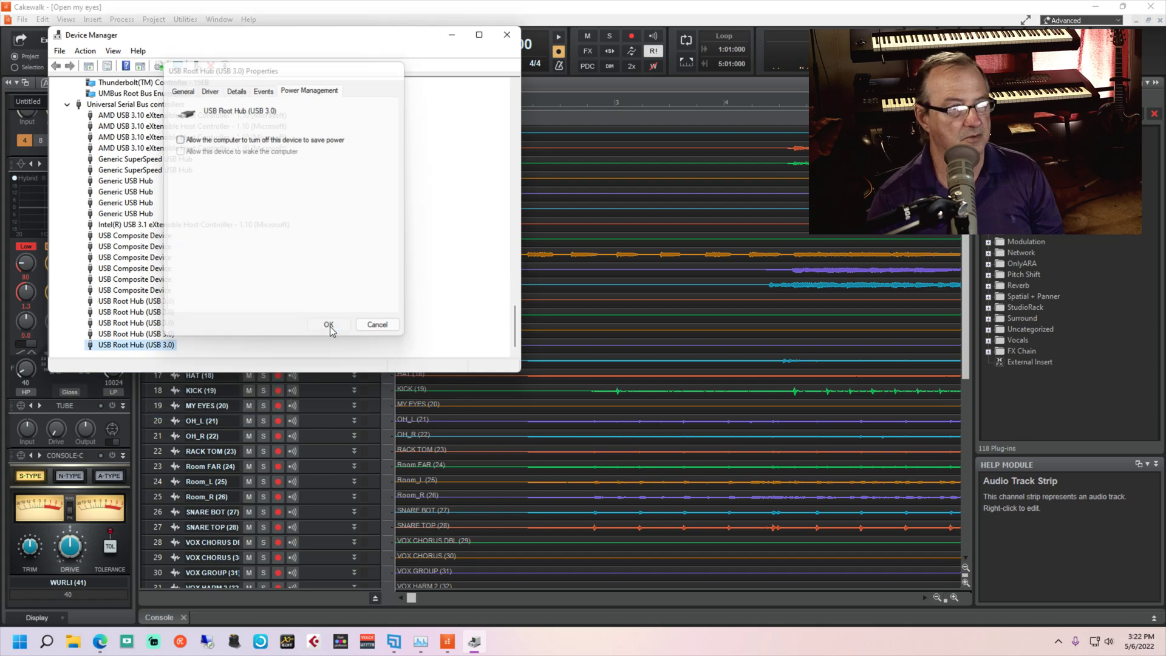
Step: Close the Device Manager window to return to the Cakewalk 'Open my eyes' project
click(507, 35)
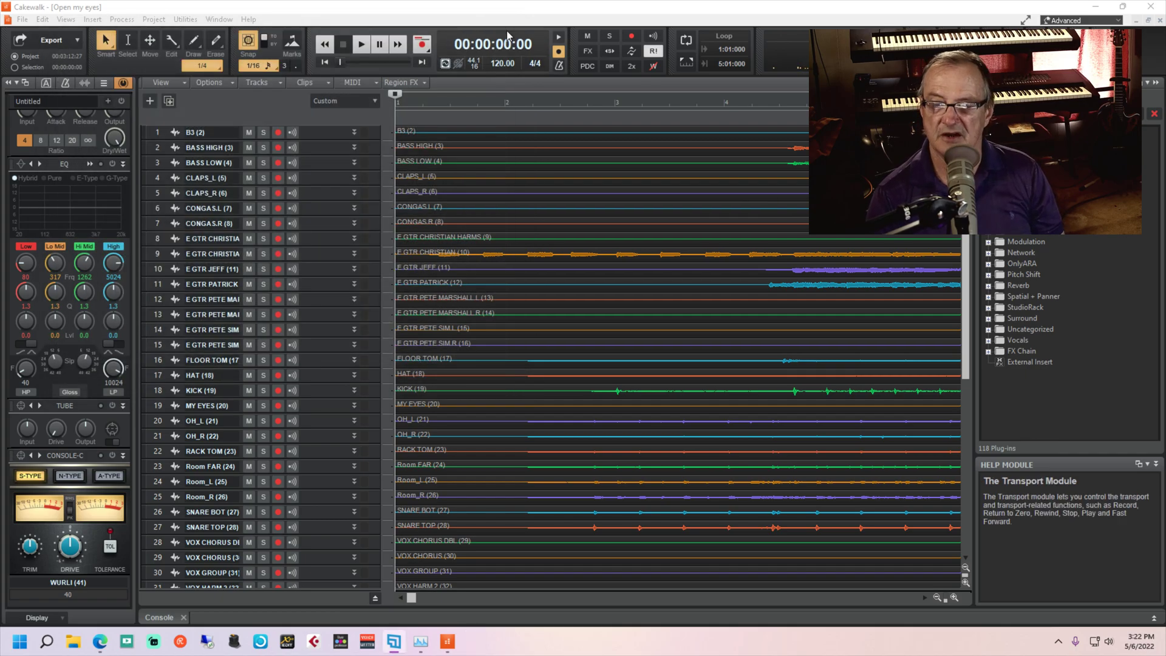